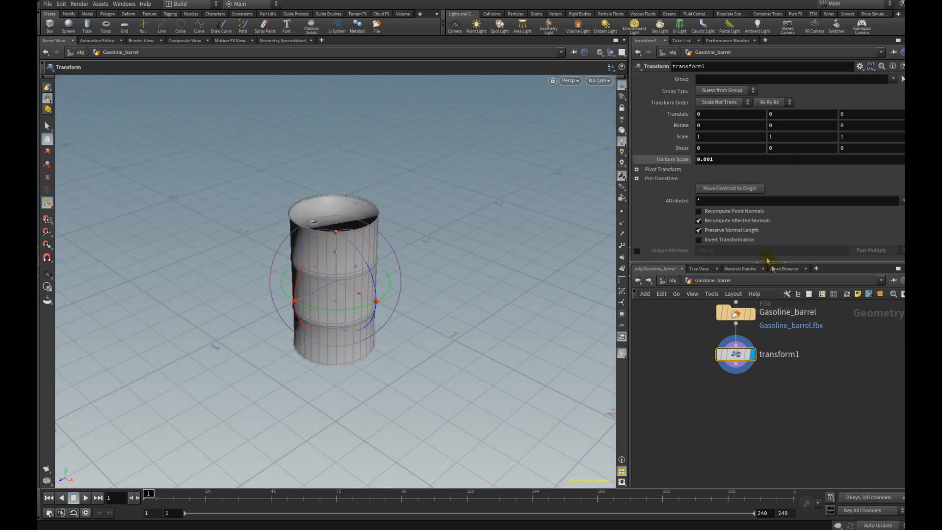
Step: Add a Subdivide node after transform1, display it, and set its algorithm to OpenSubdiv Bilinear
key("Escape")
scroll(301, 233, "up", 10)
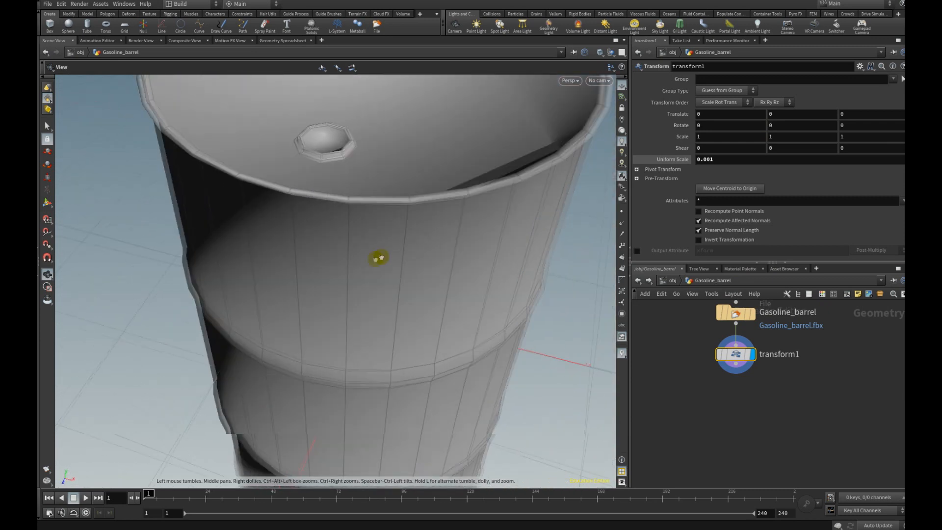
left_click_drag(378, 258, 356, 146)
key("Return")
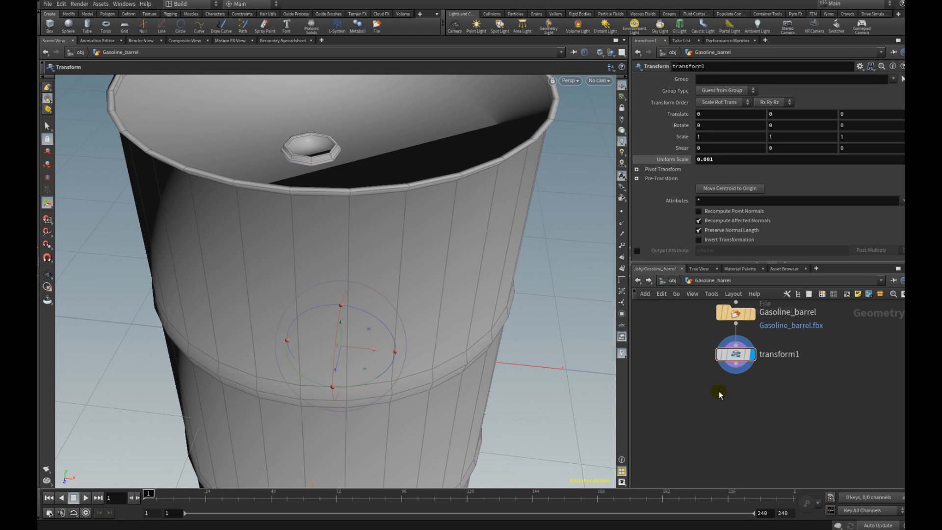
key("Tab")
left_click(803, 212)
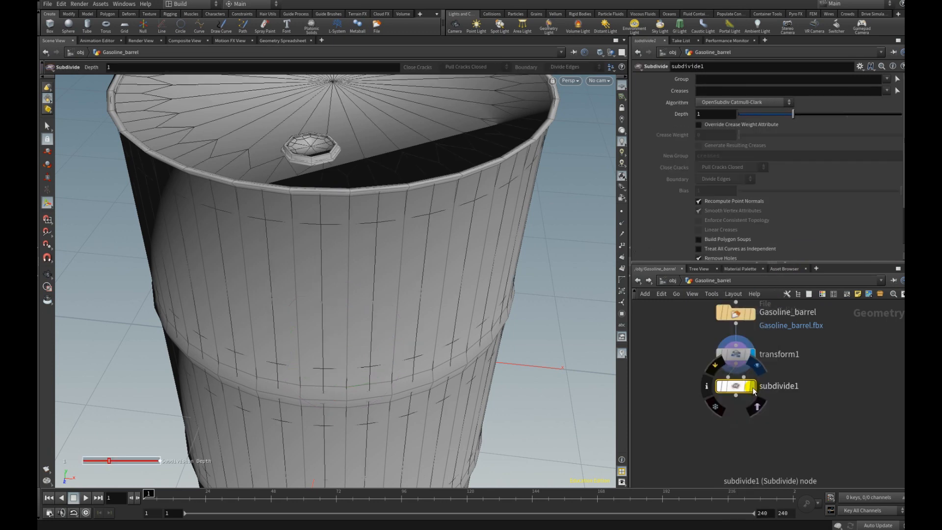
left_click(754, 390)
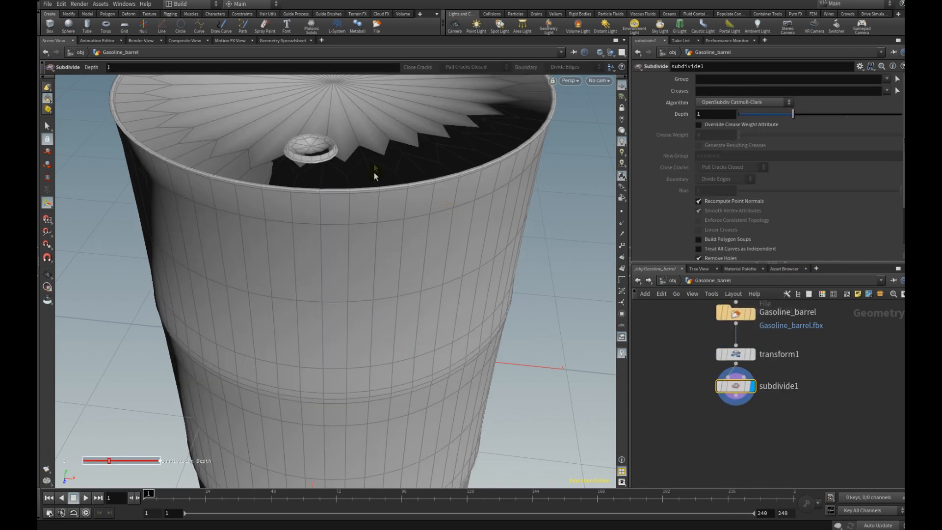
left_click(765, 102)
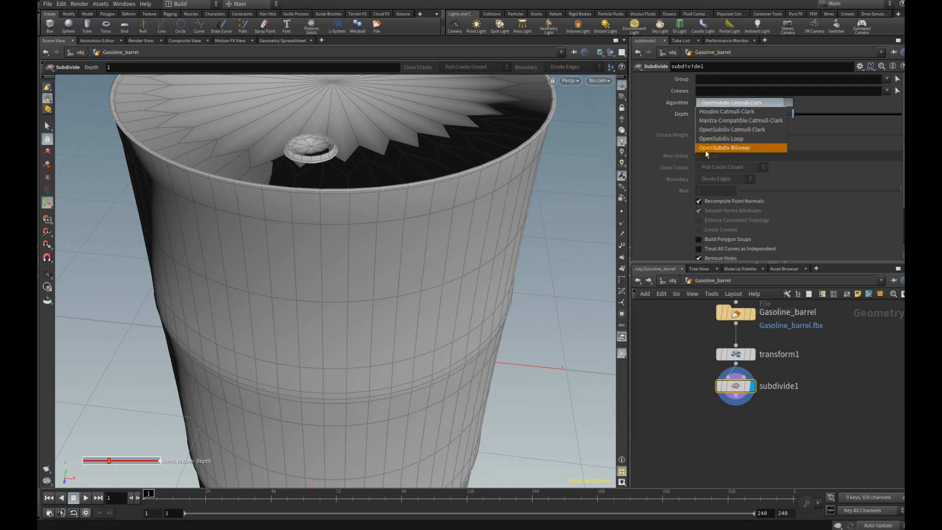
left_click(748, 146)
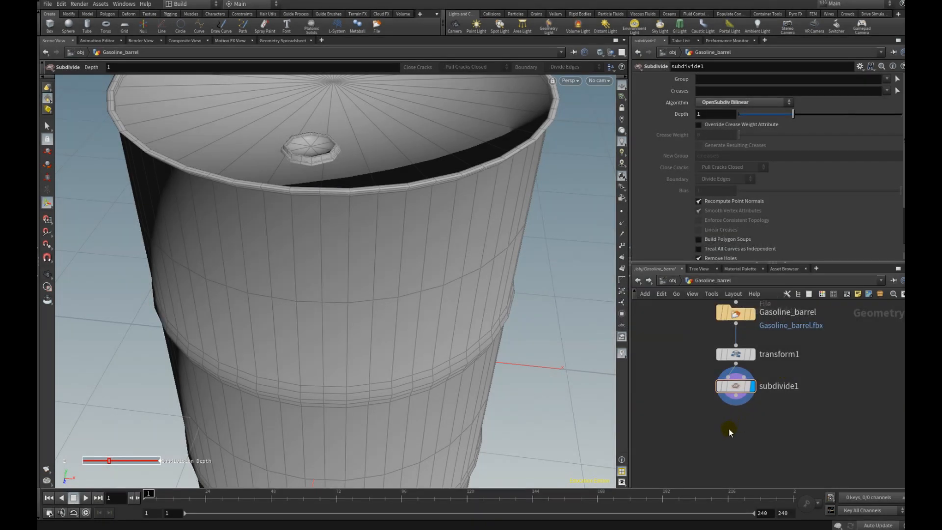
Step: Add a Normal node after subdivide1 and display its result
key("Tab")
type("norm")
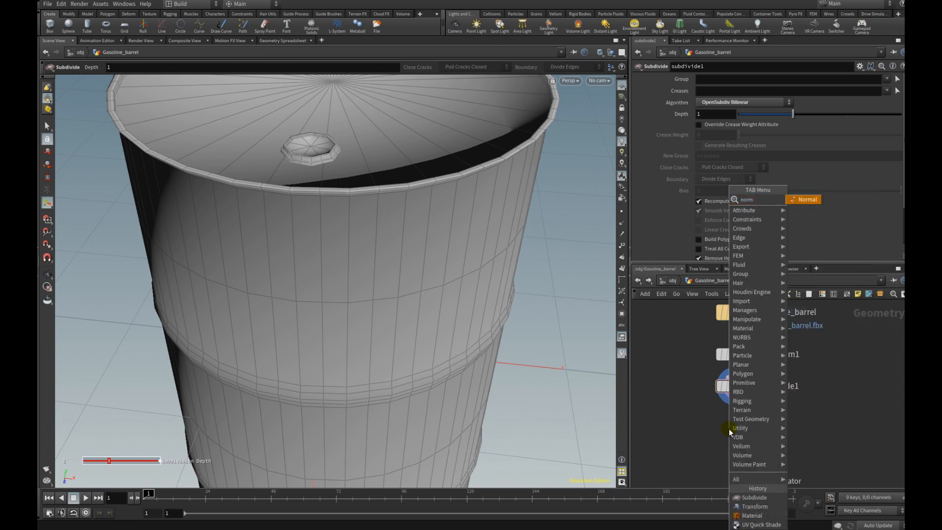
key("Return")
left_click(738, 425)
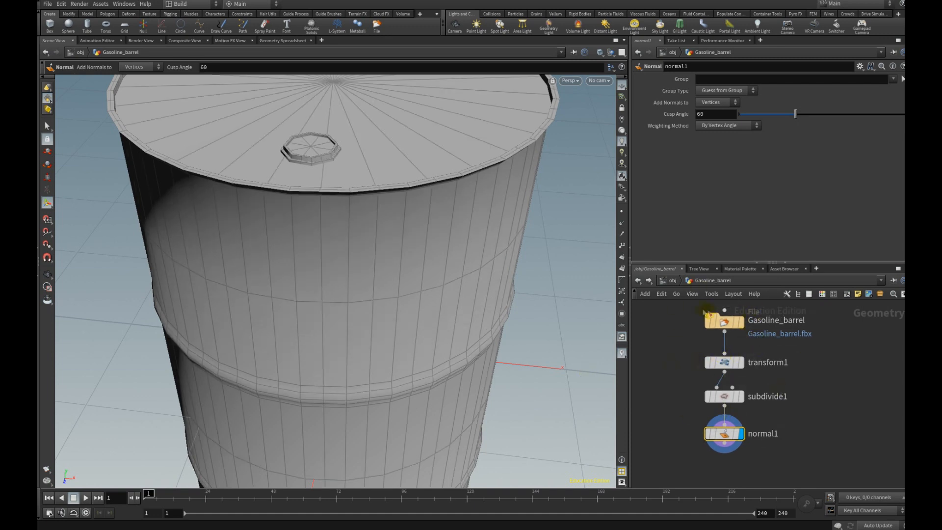
Step: Go up to the object level, enter the mat network and add a Layer Mix node there
left_click(668, 283)
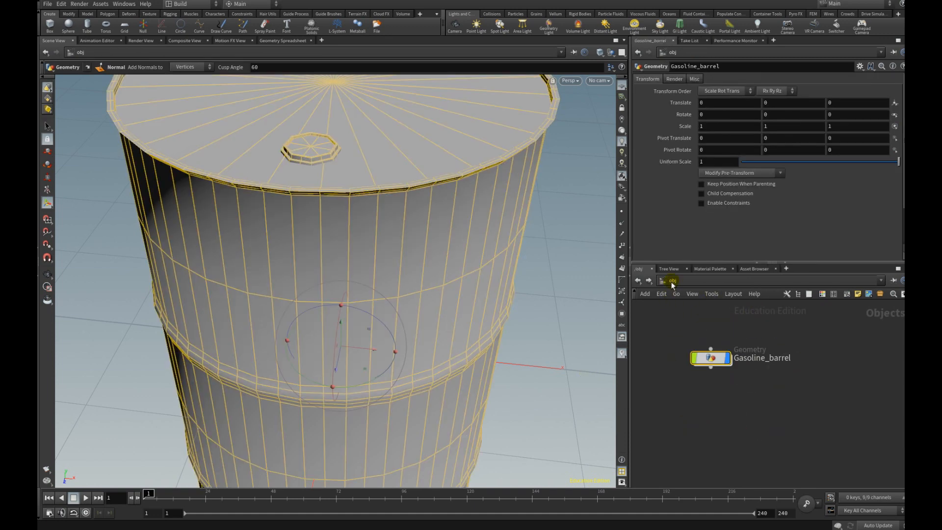
left_click(673, 281)
left_click(687, 313)
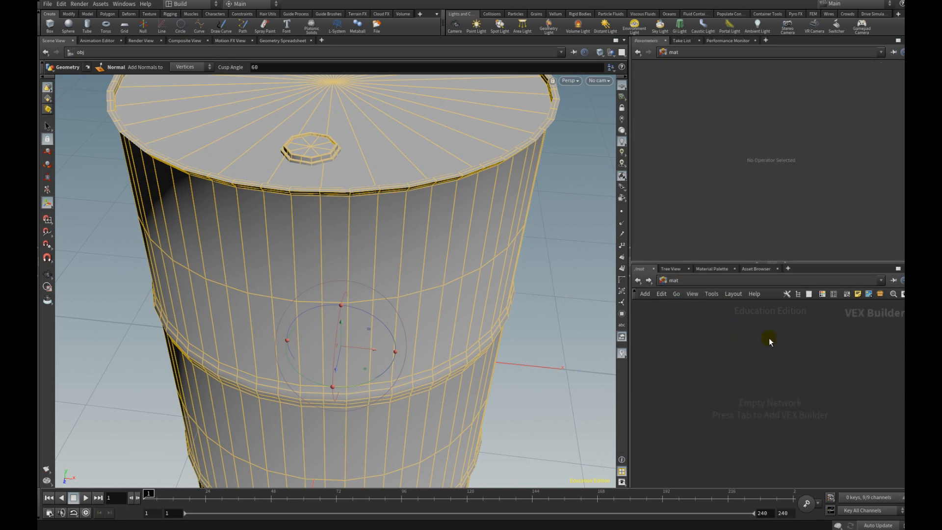
key("Tab")
type("lay")
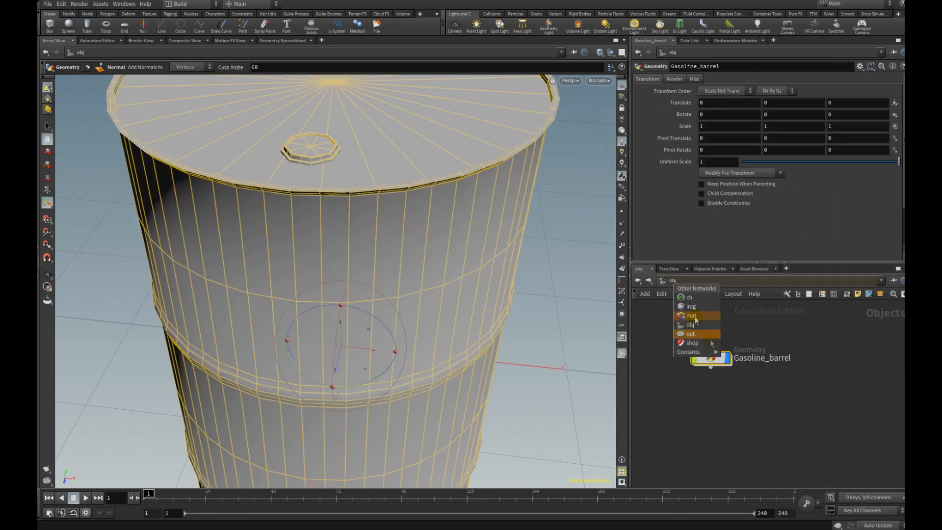
left_click(783, 325)
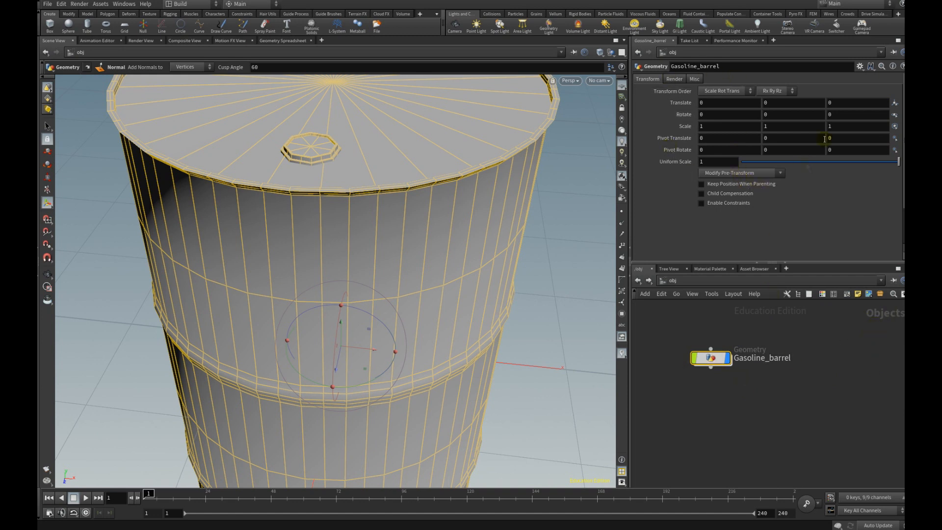
Step: Assign layermix1 from the mat network as the render material of the Gasoline_barrel object
left_click(674, 79)
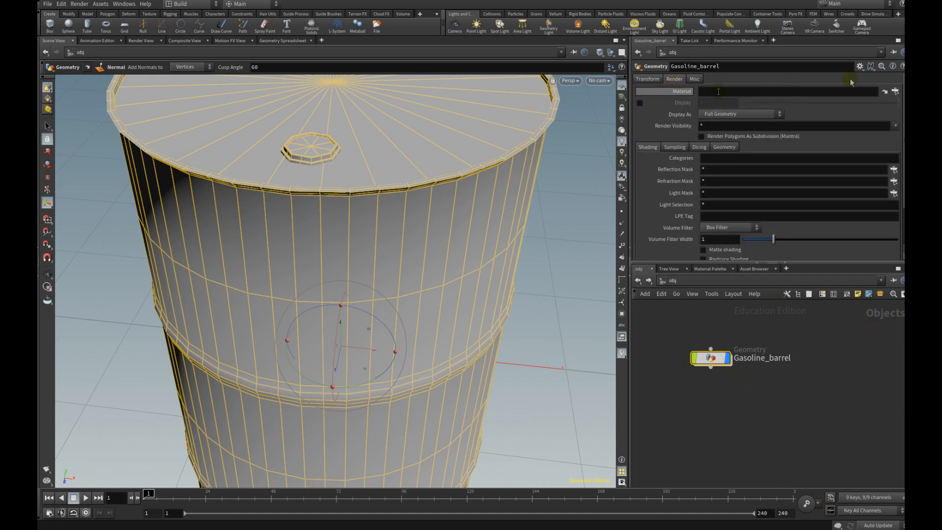
left_click(895, 90)
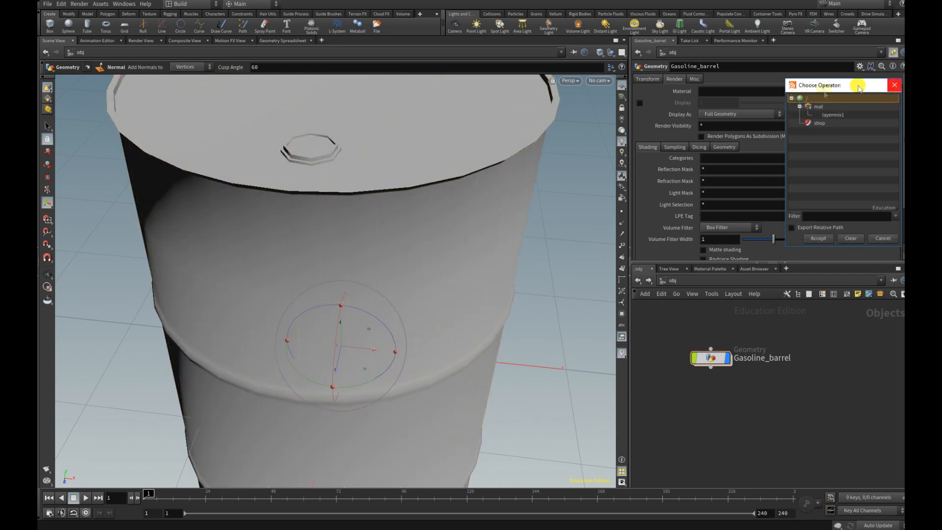
left_click(838, 115)
left_click(818, 238)
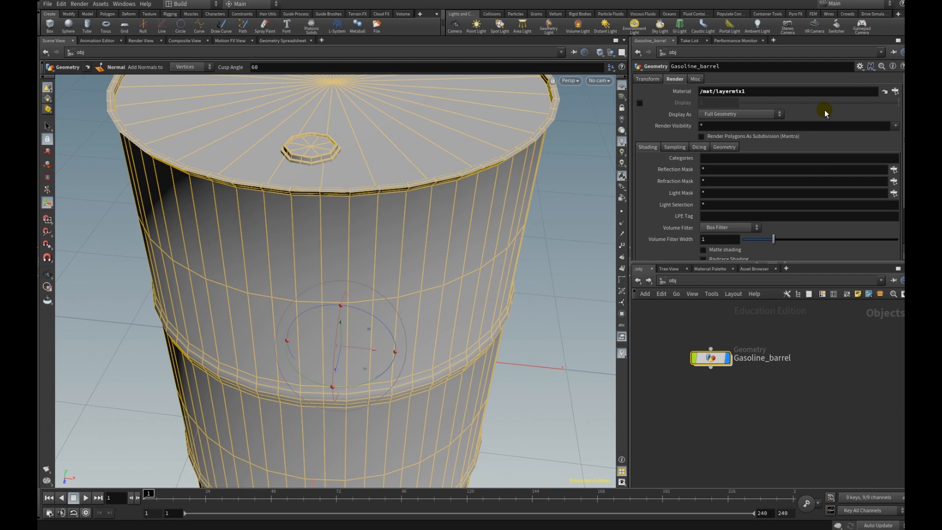
Step: Frame the whole barrel, place a point light beside it and shift the light slightly farther away
mouse_move(763, 365)
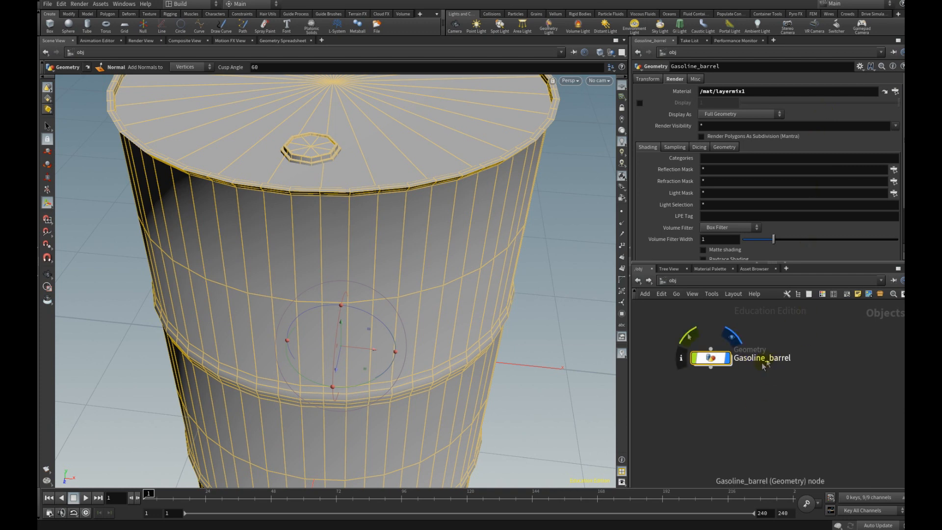
key("f")
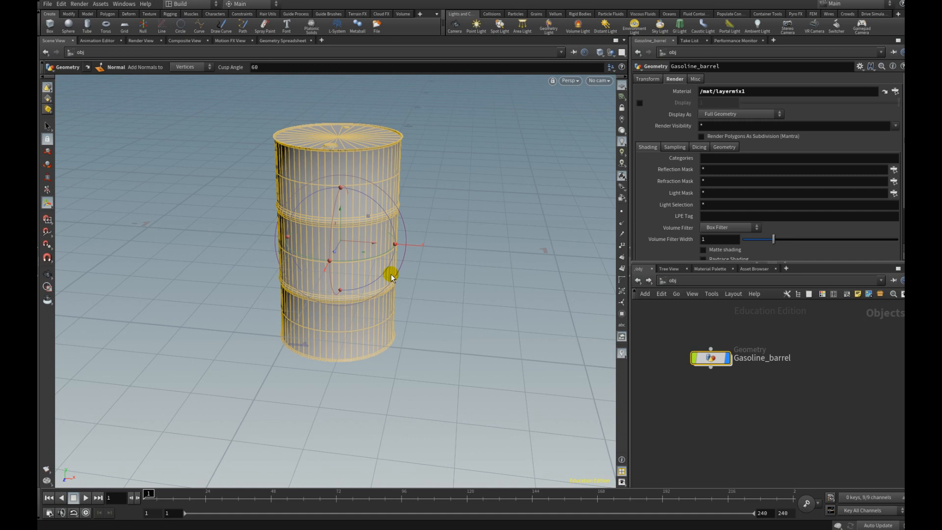
left_click(476, 24)
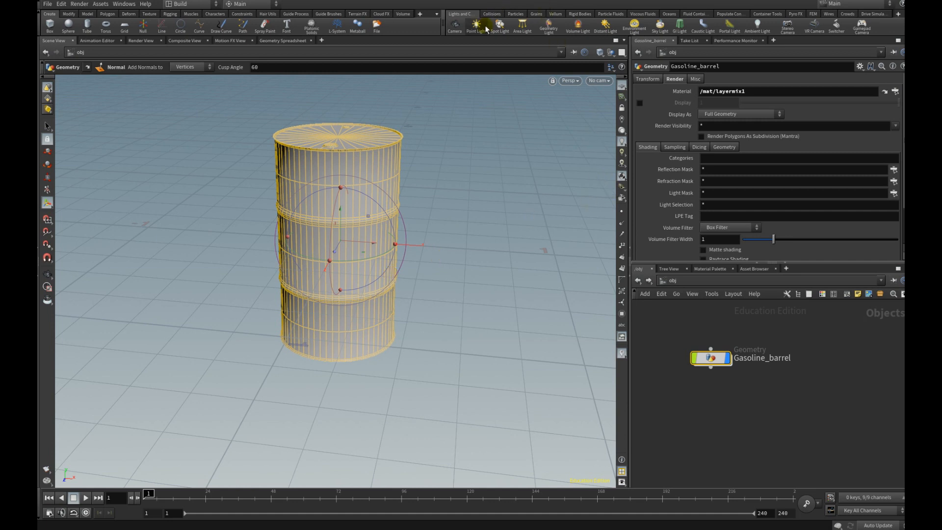
left_click(436, 215)
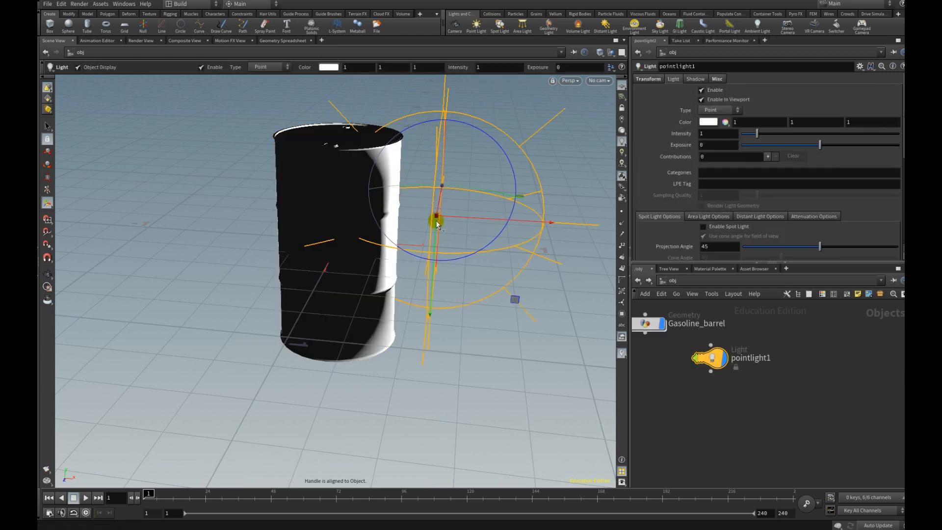
left_click_drag(438, 206, 483, 196)
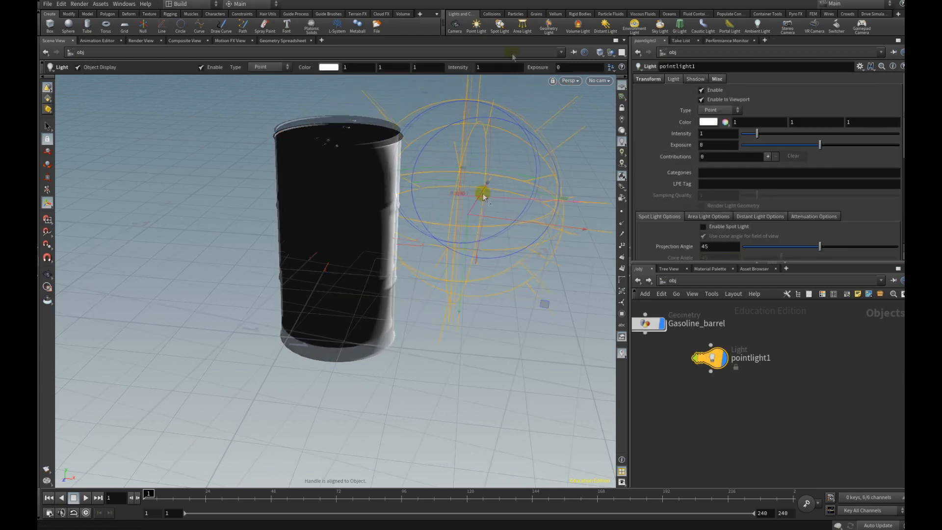
Step: Add a second point light on the barrel's opposite side, change its type to Grid and raise it beside the barrel
left_click(475, 31)
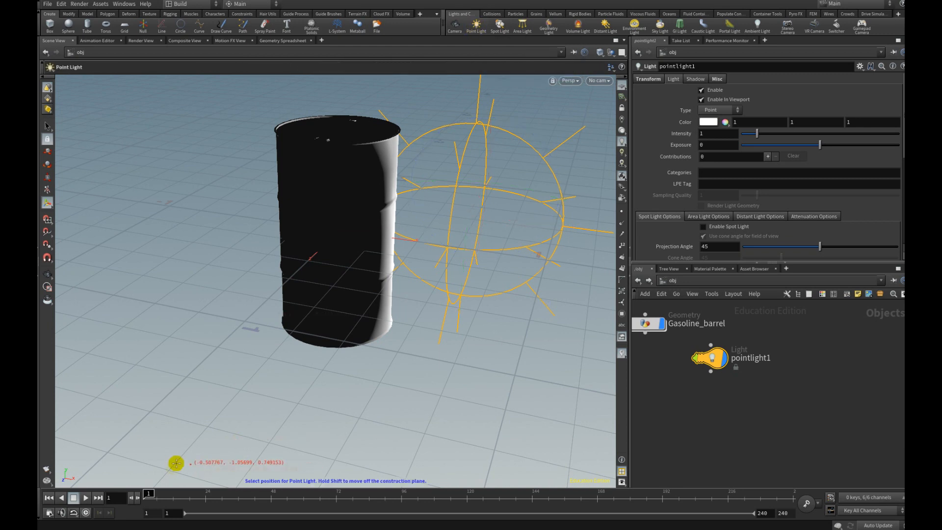
left_click(209, 369)
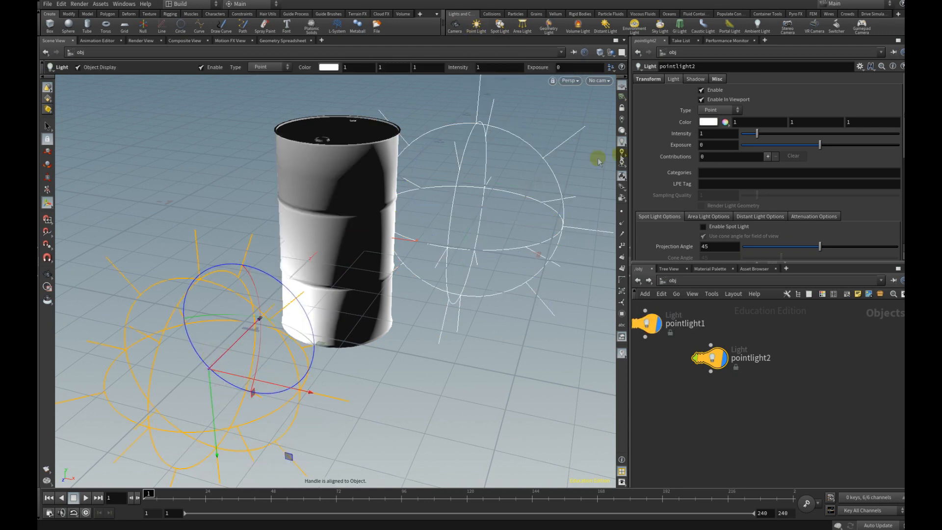
left_click(719, 109)
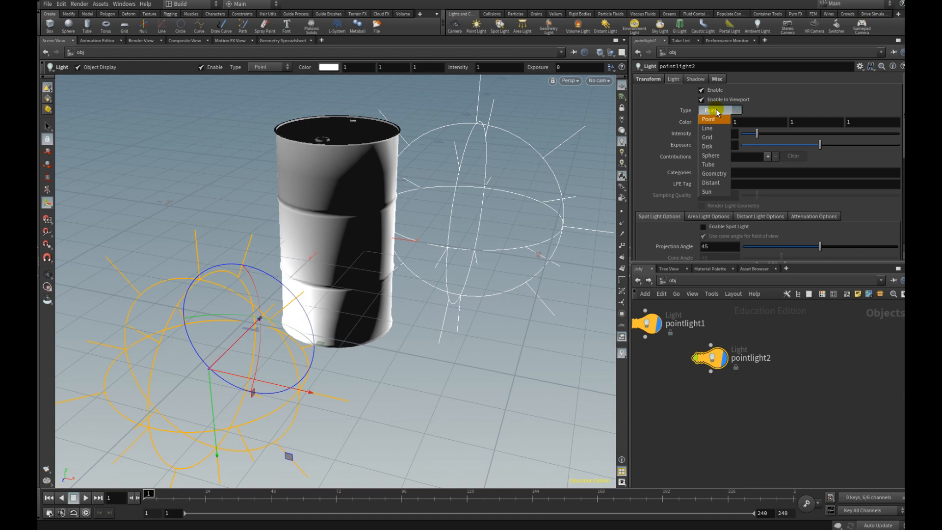
left_click(708, 137)
mouse_move(251, 371)
left_mouse_down()
mouse_move(199, 263)
mouse_move(126, 263)
mouse_move(177, 275)
mouse_move(337, 257)
mouse_move(252, 235)
mouse_move(270, 186)
left_mouse_up()
Step: Set the grid light's intensity to 0.3 and select the first point light
left_click(713, 134)
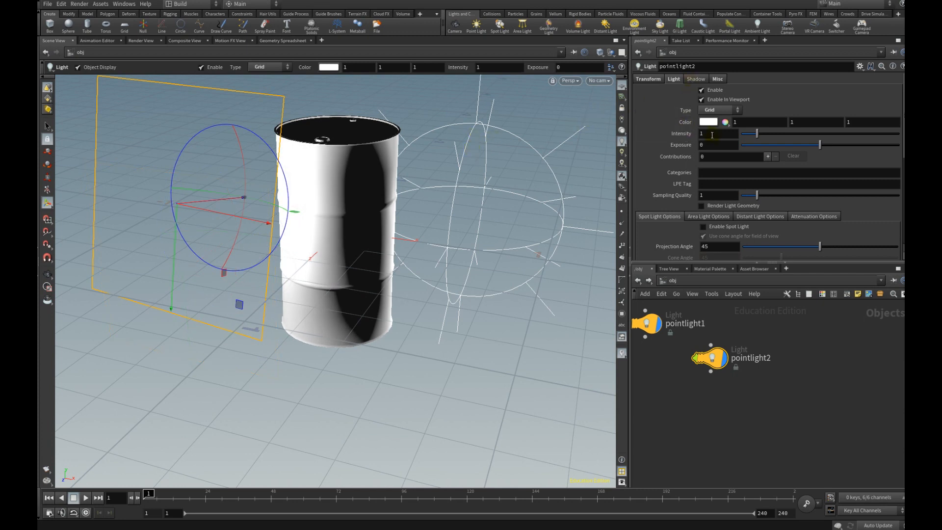
type("0.3")
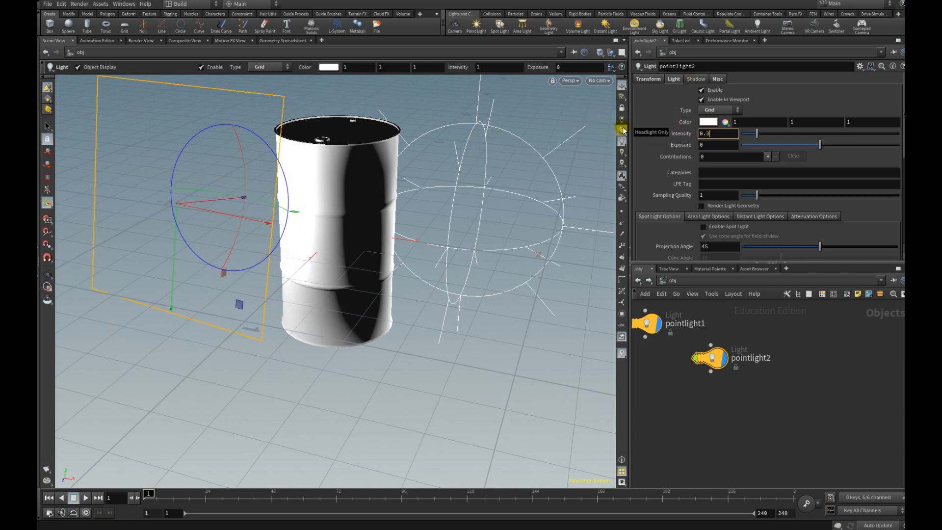
key("Return")
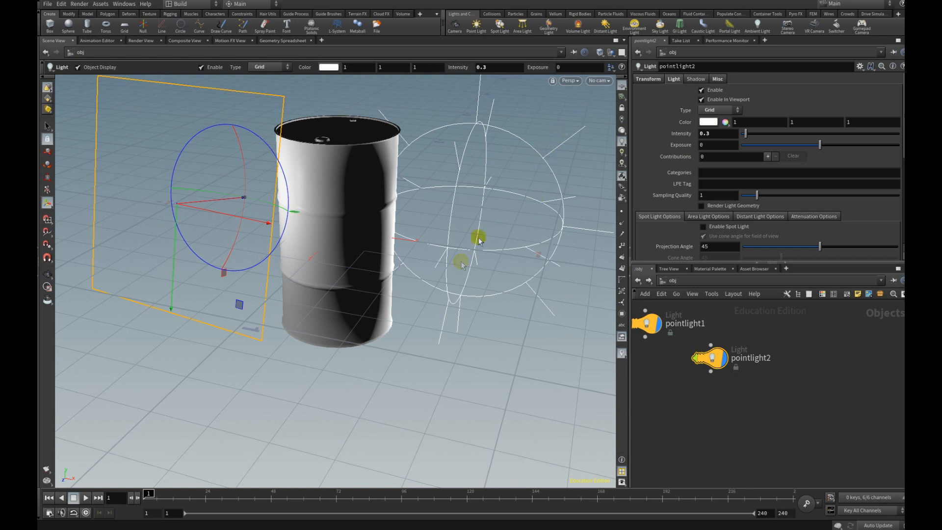
left_click(648, 326)
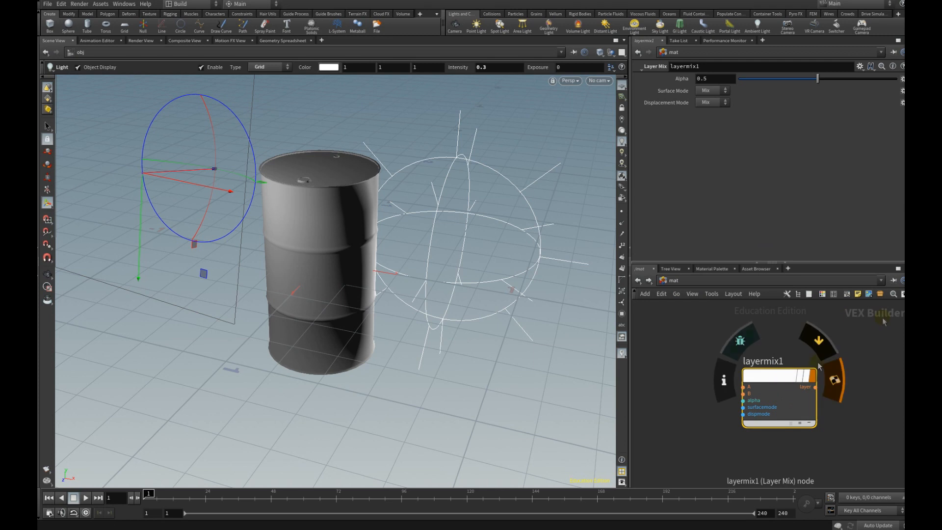
Step: Make room beside layermix1 in the mat network and add a Principled Shader named A
left_click_drag(781, 375, 807, 339)
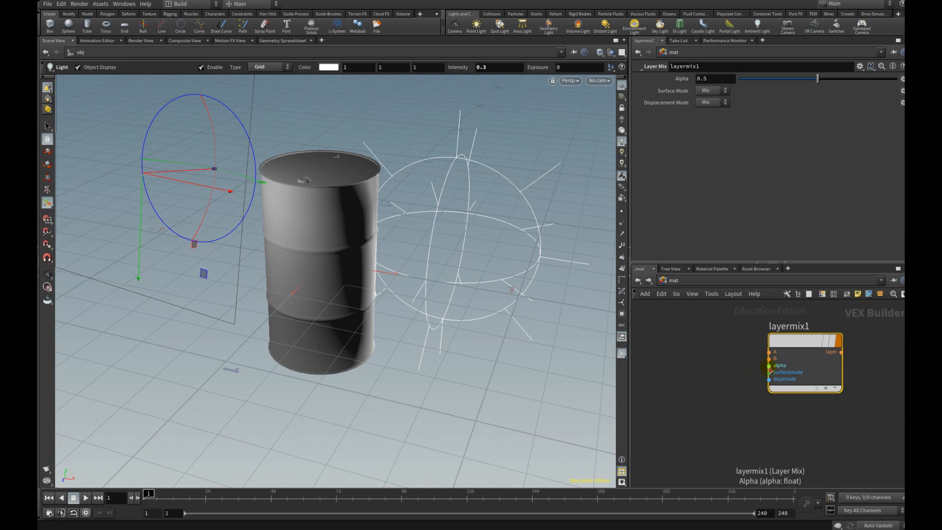
key("Tab")
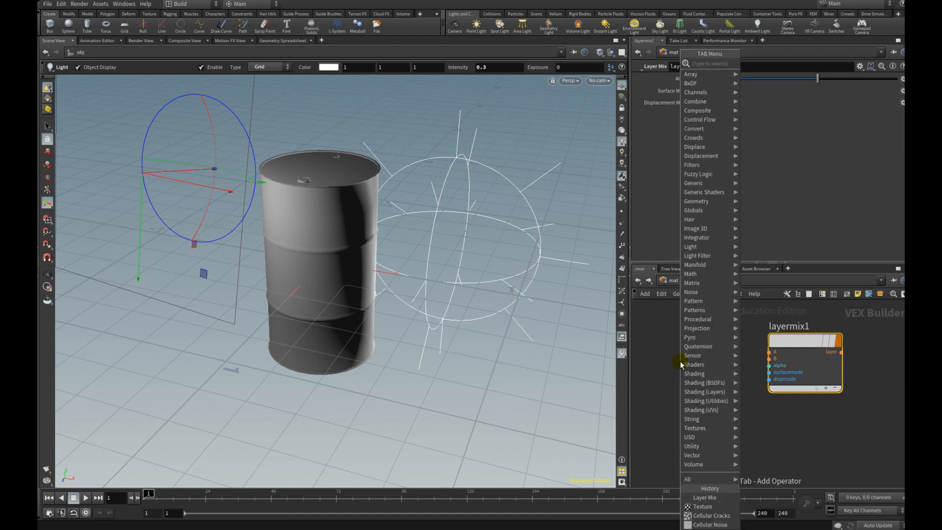
type("prin")
left_click(786, 77)
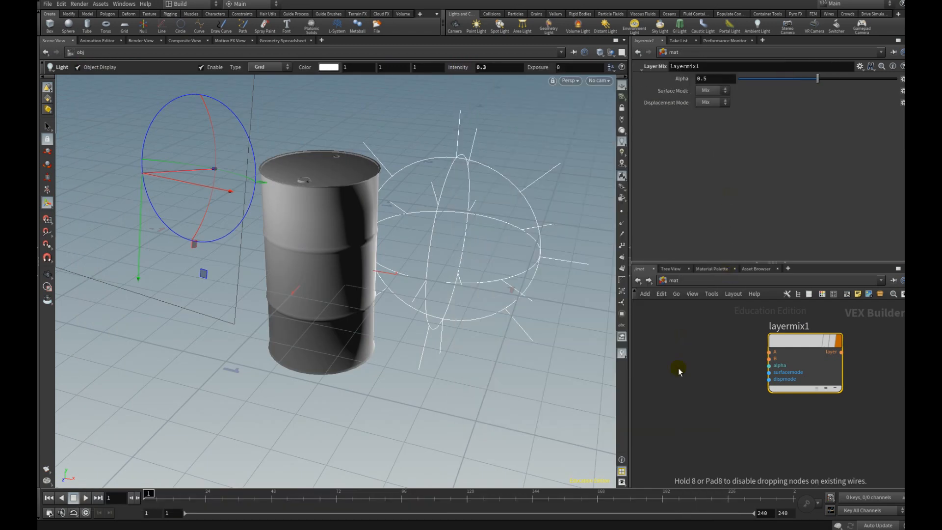
left_click(694, 327)
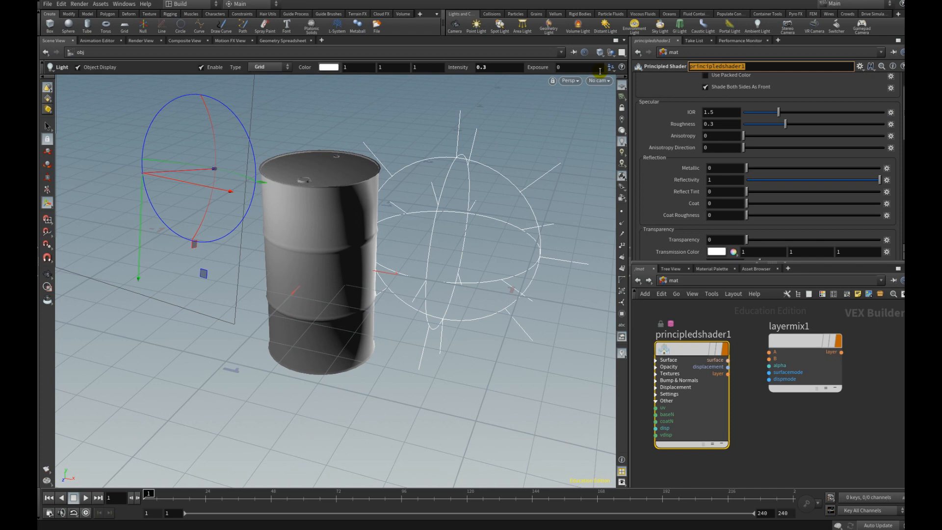
type("A")
key("Return")
Step: Move shader A up, duplicate it below layermix1 and rename the copy B
left_click_drag(687, 347, 682, 326)
left_click_drag(682, 326, 784, 443, "alt")
double_click(693, 66)
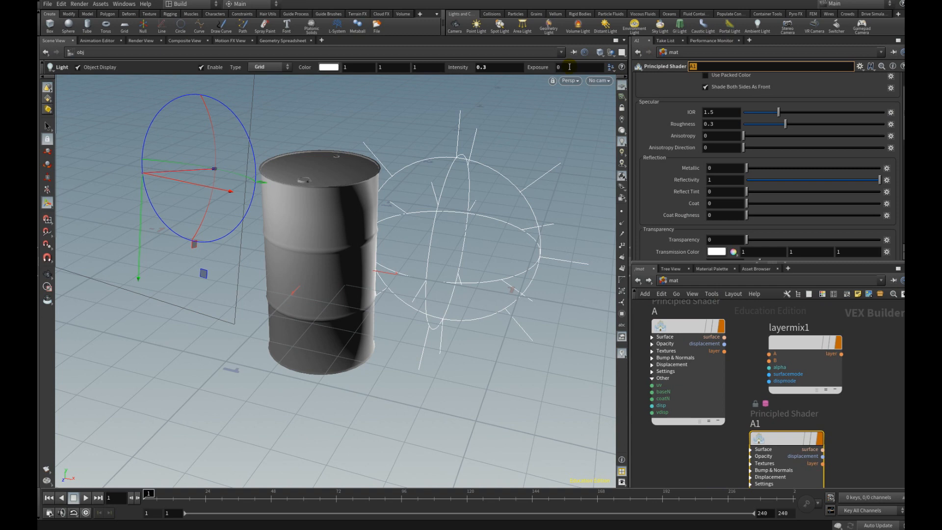
key("Return")
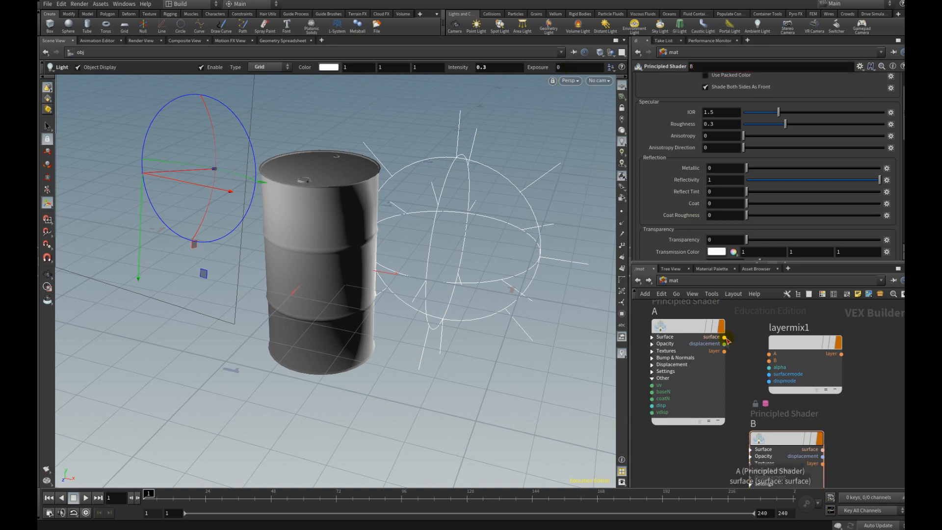
Step: Connect the layer outputs of shaders A and B to layermix1's inputs A and B, and lay out the network
left_click_drag(725, 351, 768, 354)
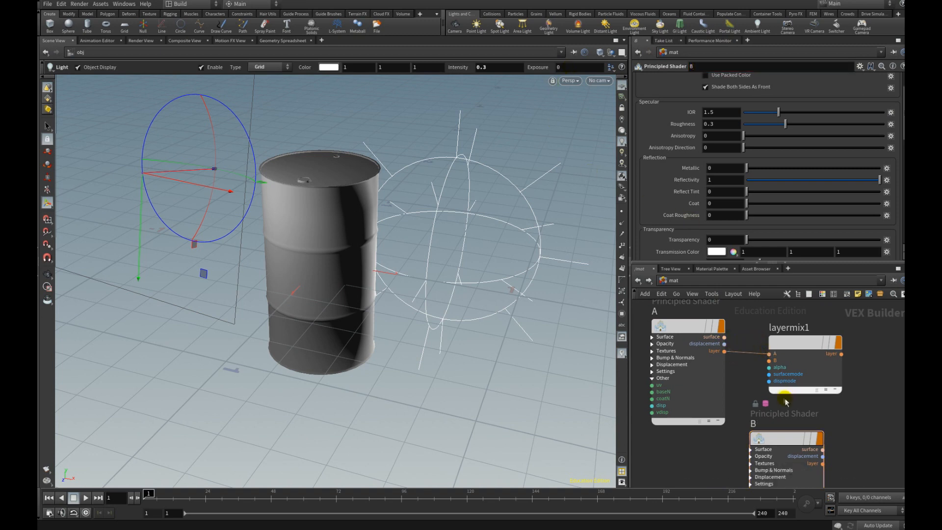
left_click_drag(823, 463, 814, 353)
key("l")
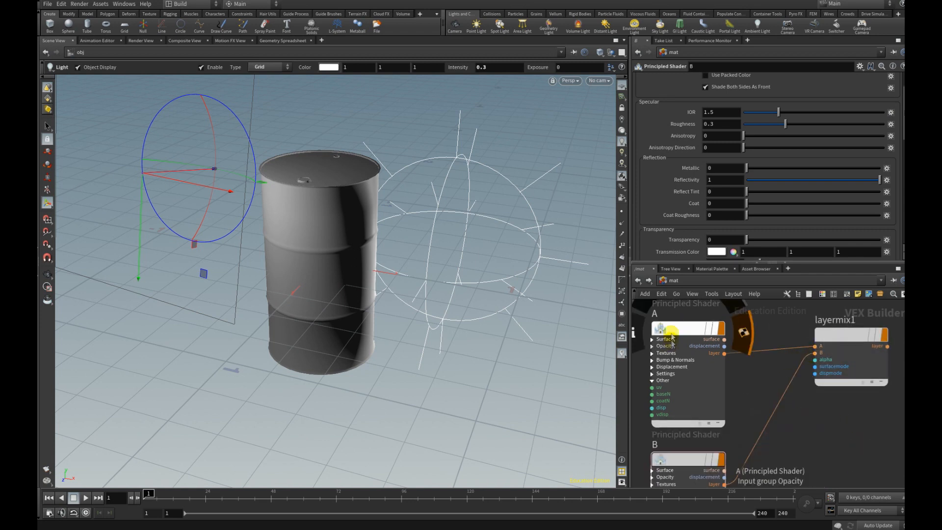
Step: Set the base color of Principled Shader A to pure white
left_click(676, 330)
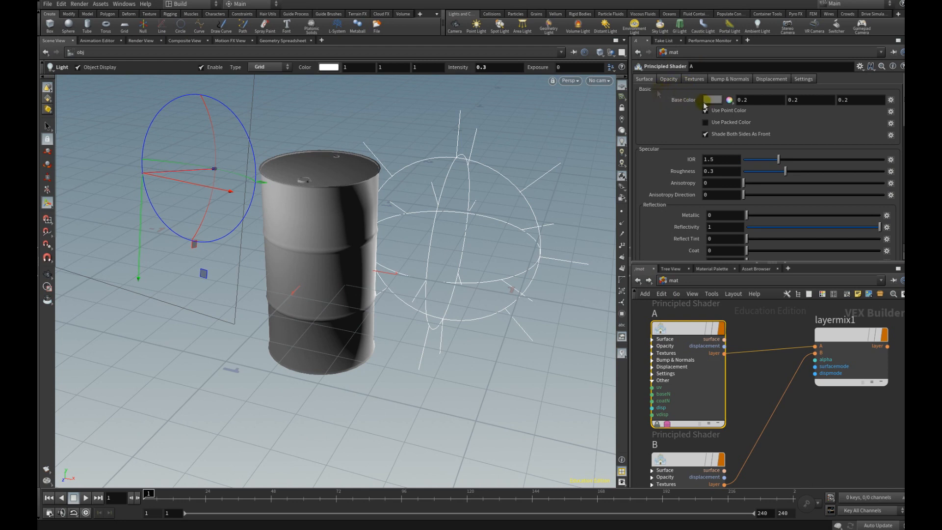
left_click(711, 101)
left_click(826, 81)
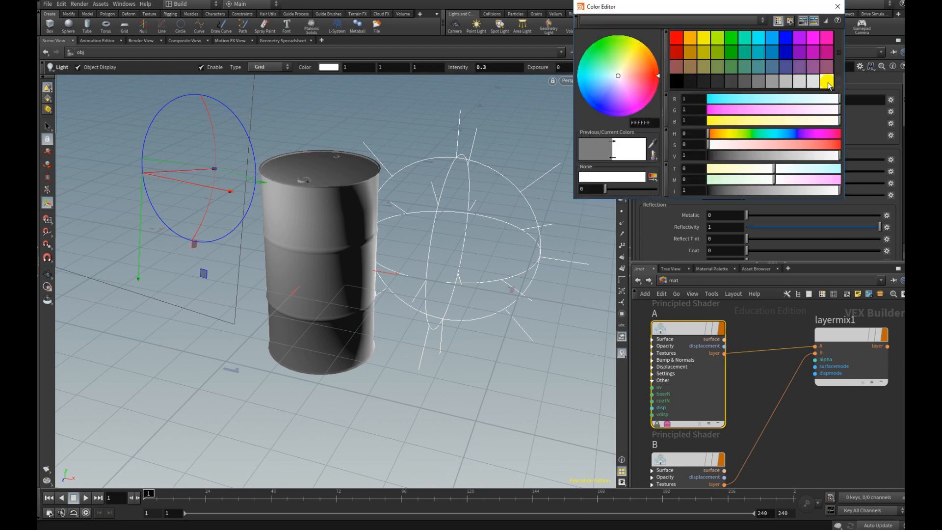
left_click(837, 7)
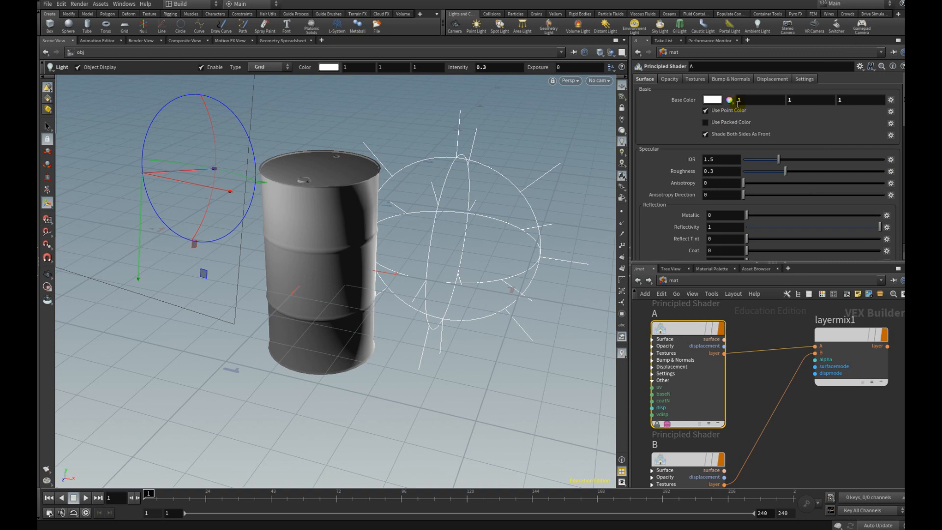
Step: Show the interactive render and set shader A's roughness to about 0.081 and metallic to about 0.729
left_click(140, 42)
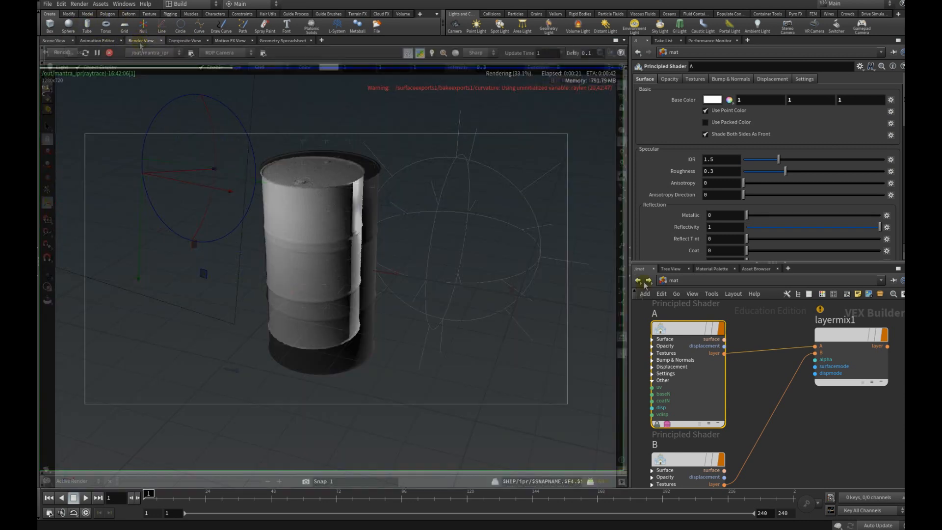
left_click_drag(785, 171, 754, 171)
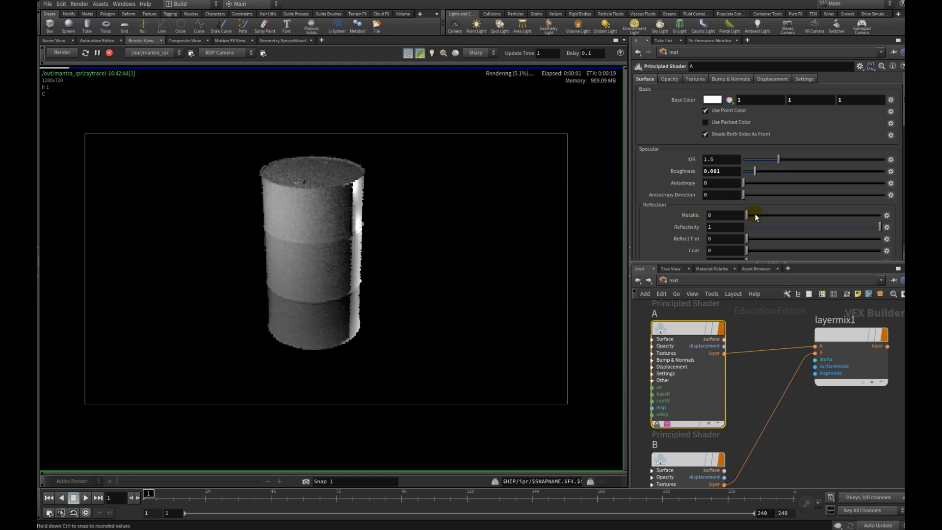
left_click_drag(809, 219, 844, 215)
mouse_move(681, 336)
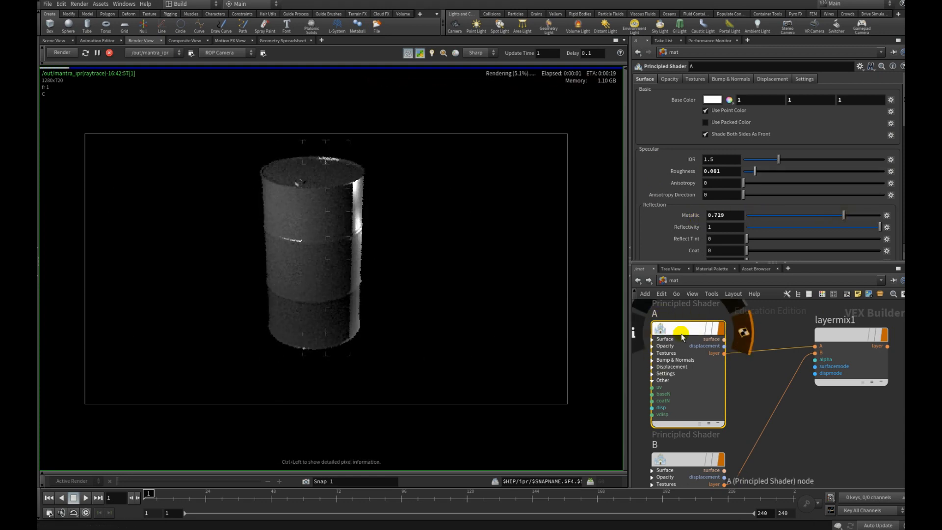
Step: Set the surface mode of layermix1 to Use A
left_click(834, 335)
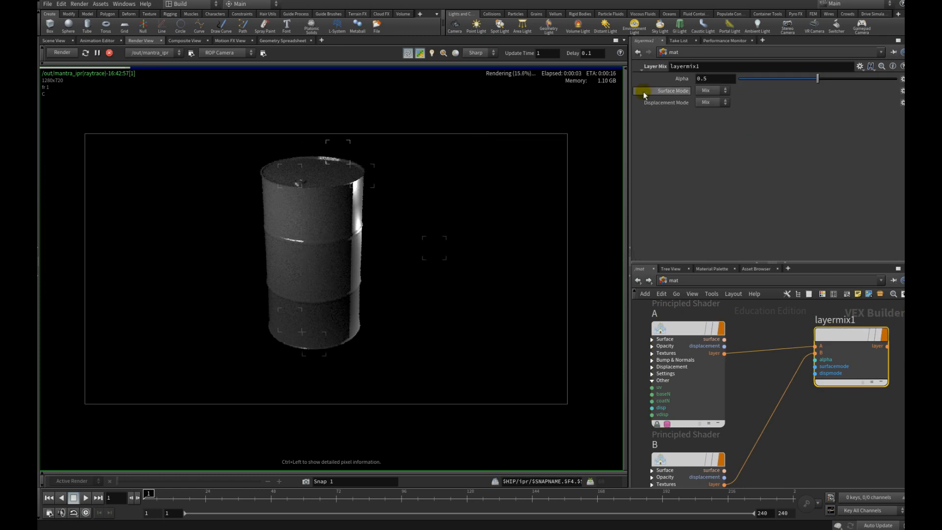
left_click(714, 91)
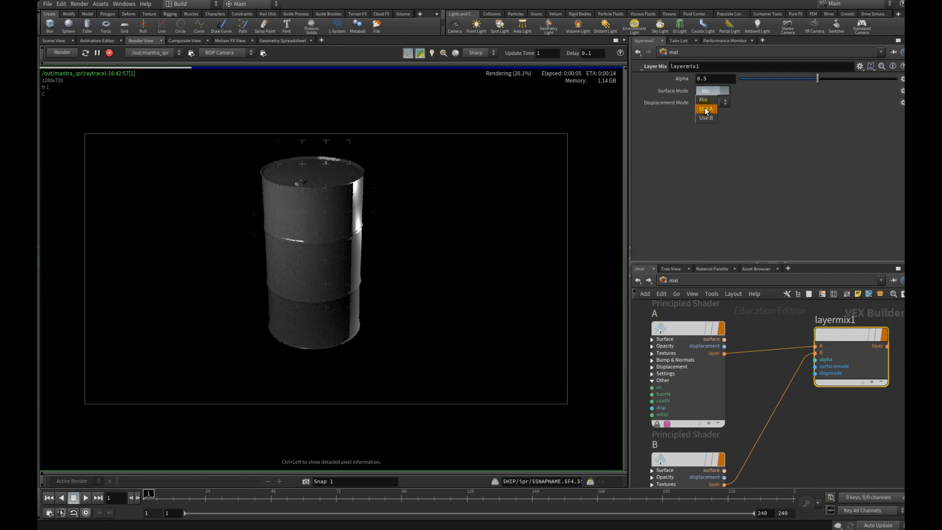
left_click(705, 109)
Step: Set shader A's roughness to about 0.205, anisotropy to about 0.597 and anisotropy direction to about 0.828
left_click(686, 328)
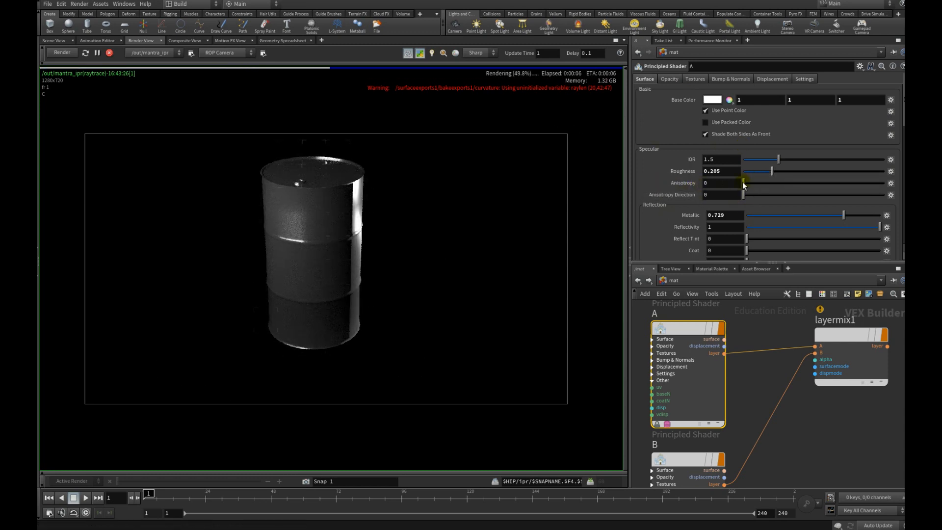
left_click_drag(772, 185, 834, 184)
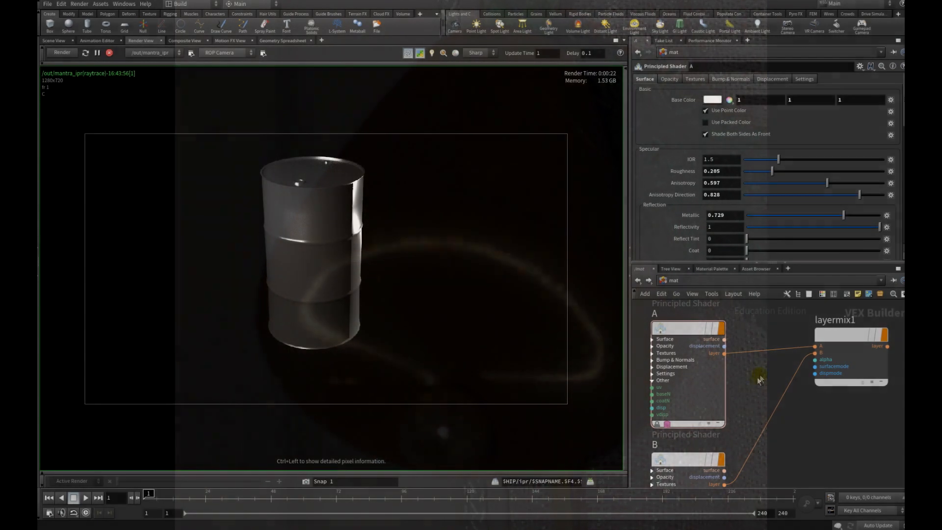
Step: Enable the base color texture on shader A and load Gasoline_barrelBASE.png for it
left_click(696, 80)
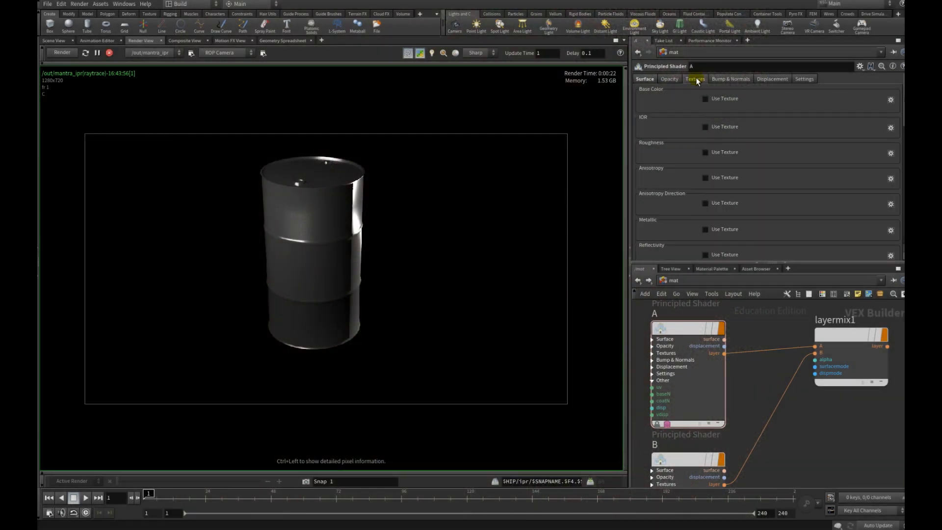
left_click(706, 99)
left_click(880, 111)
scroll(392, 167, "down", 1)
left_click(336, 183)
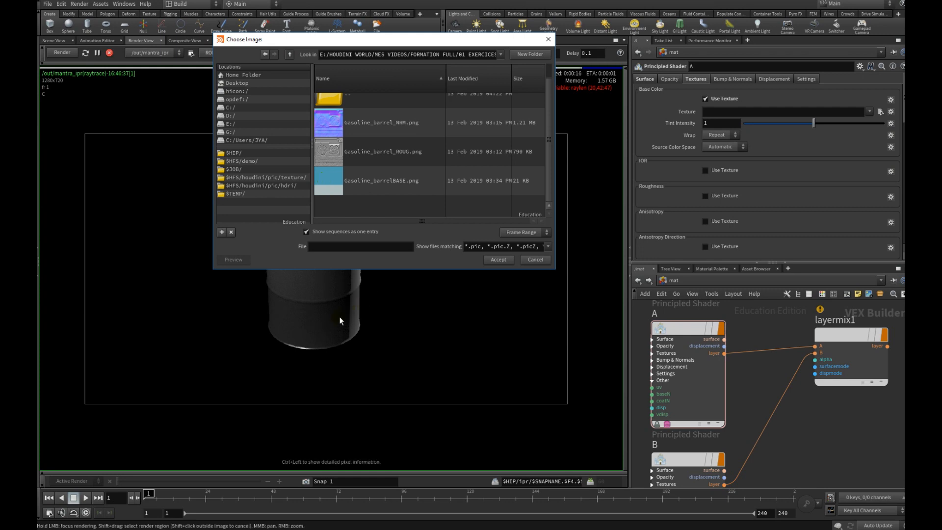
left_click(384, 179)
left_click(498, 260)
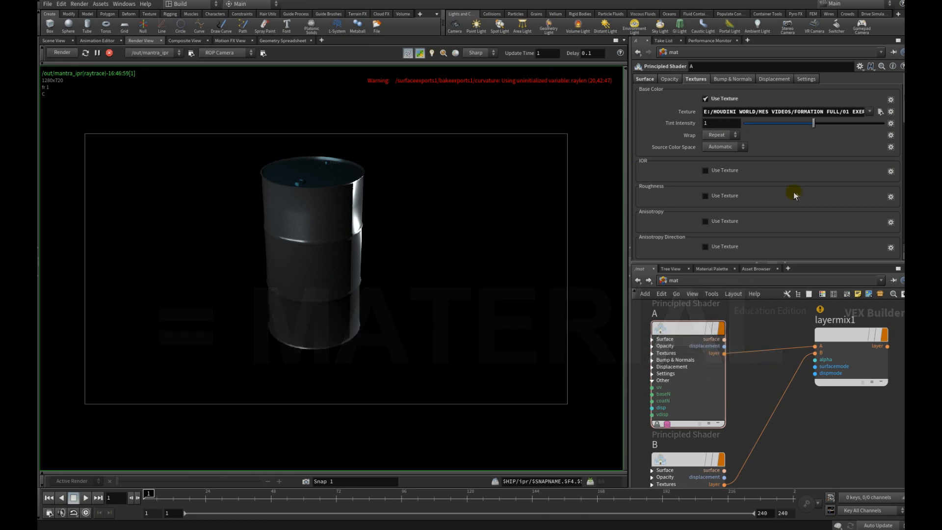
Step: Enable base normal mapping on shader A and load Gasoline_barrel_NRM.png as its texture
left_click(731, 80)
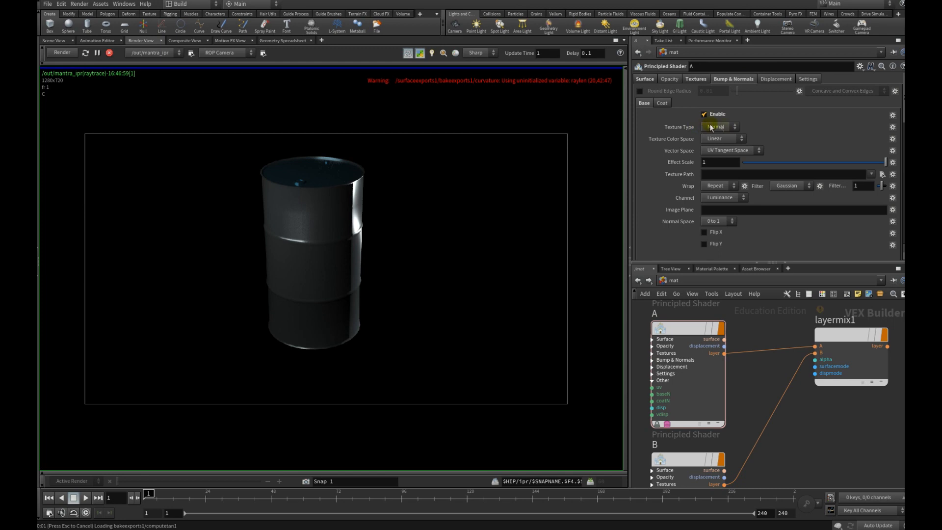
left_click(882, 175)
left_click(378, 137)
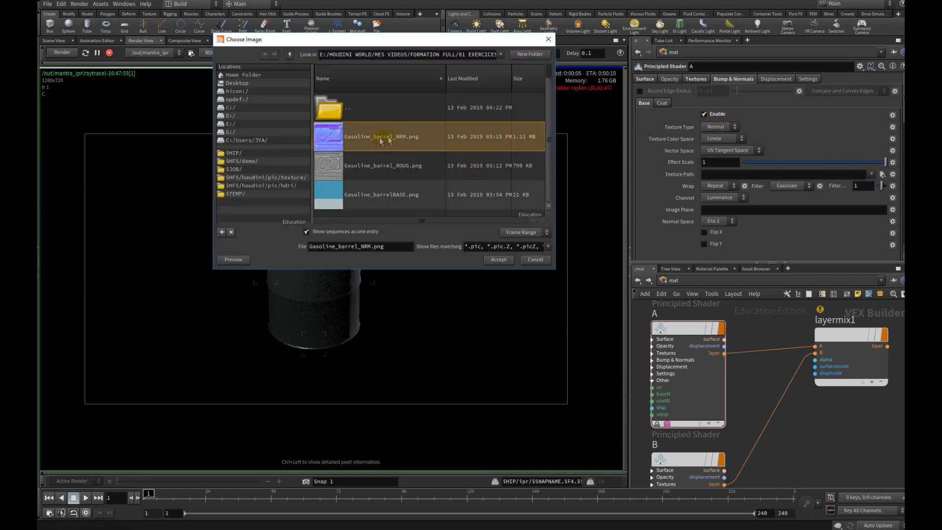
double_click(383, 137)
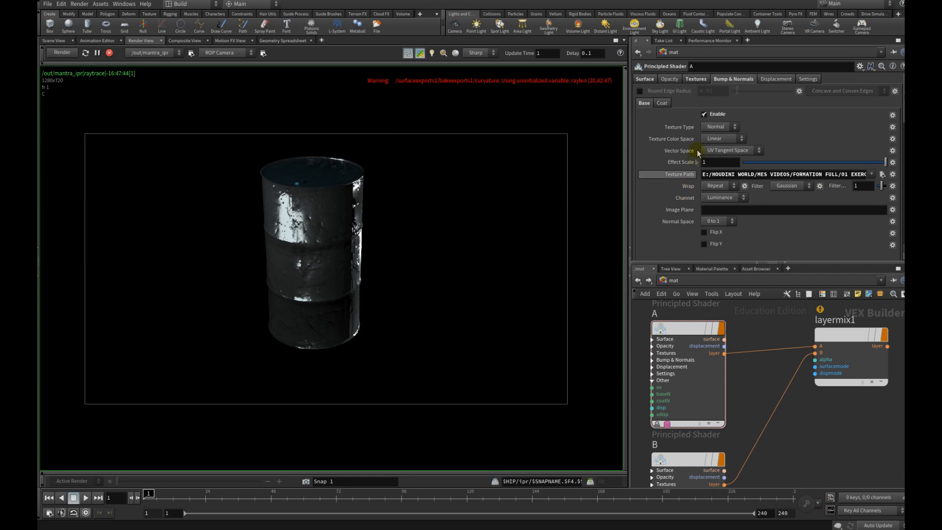
Step: Enable the roughness texture on shader A and load Gasoline_barrel_ROUG.png for it
left_click(696, 79)
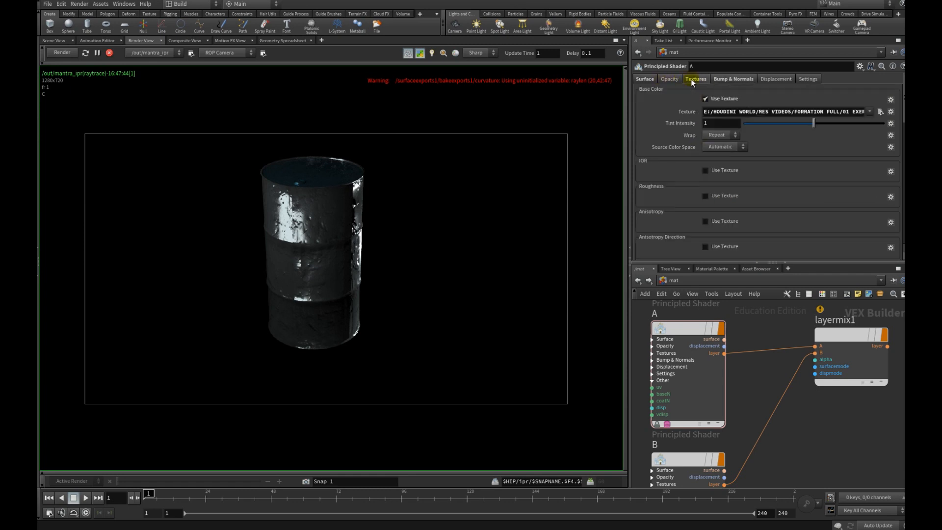
left_click(705, 196)
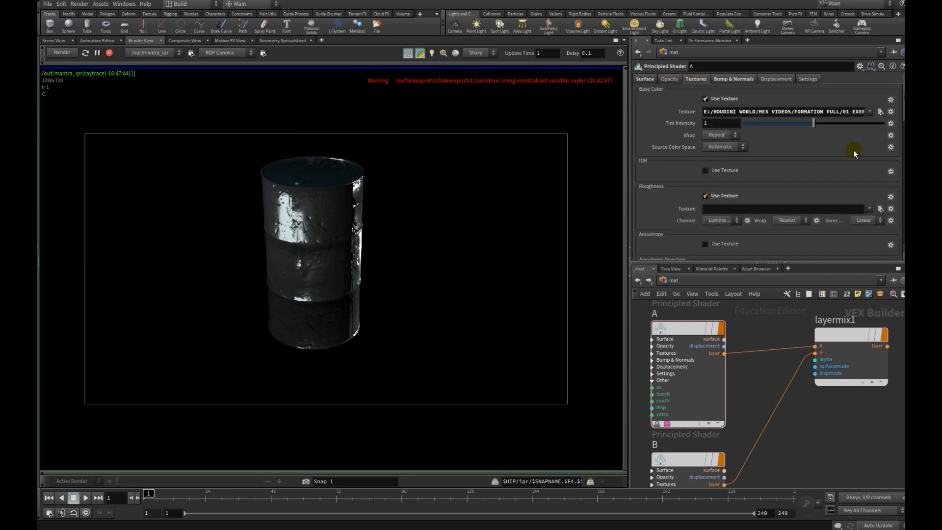
left_click(880, 209)
left_click(369, 167)
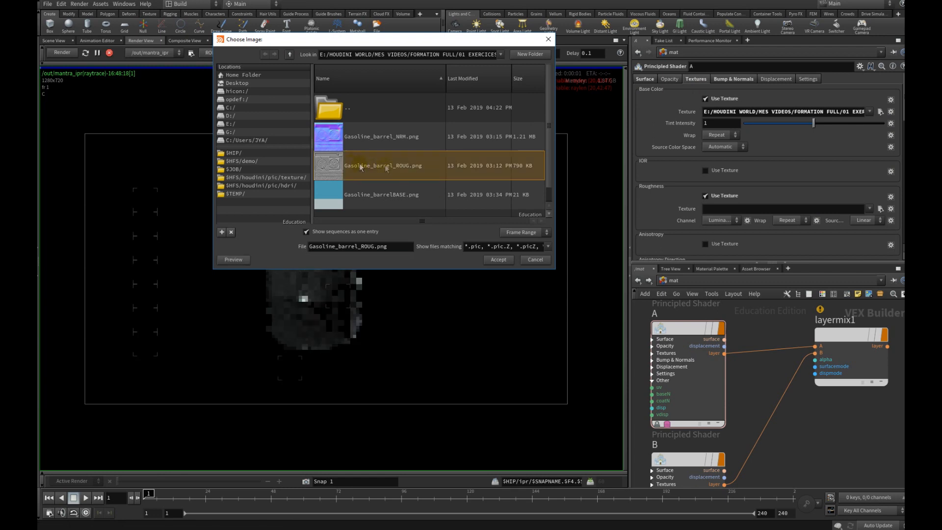
left_click(497, 260)
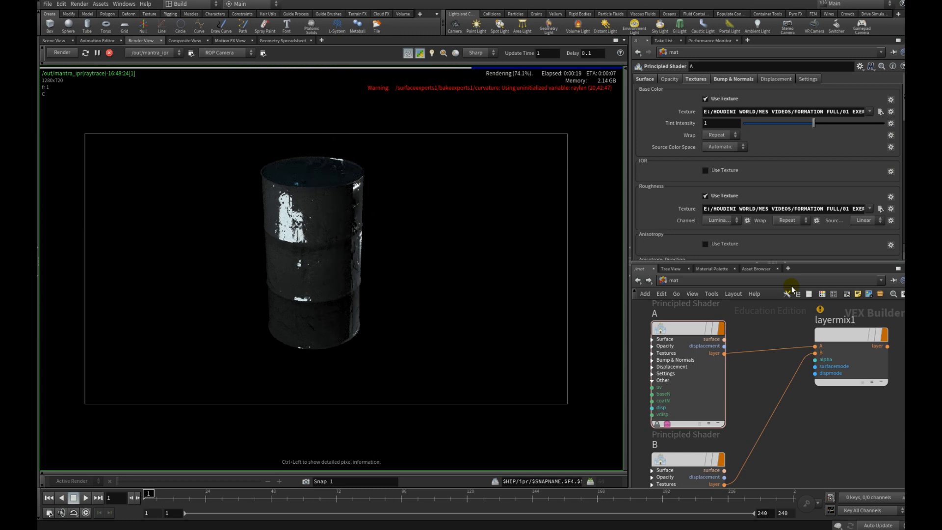
Step: Set the surface mode of layermix1 to Use B
left_click(834, 335)
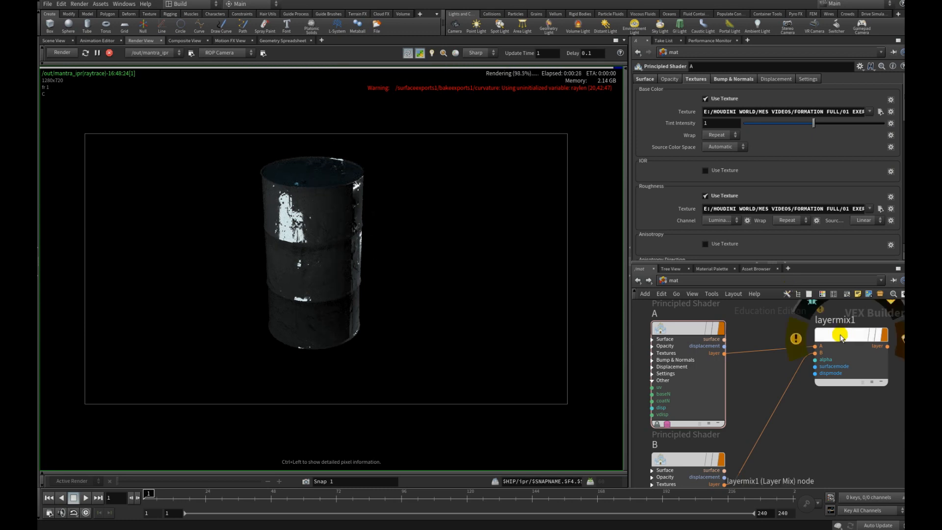
left_click(710, 91)
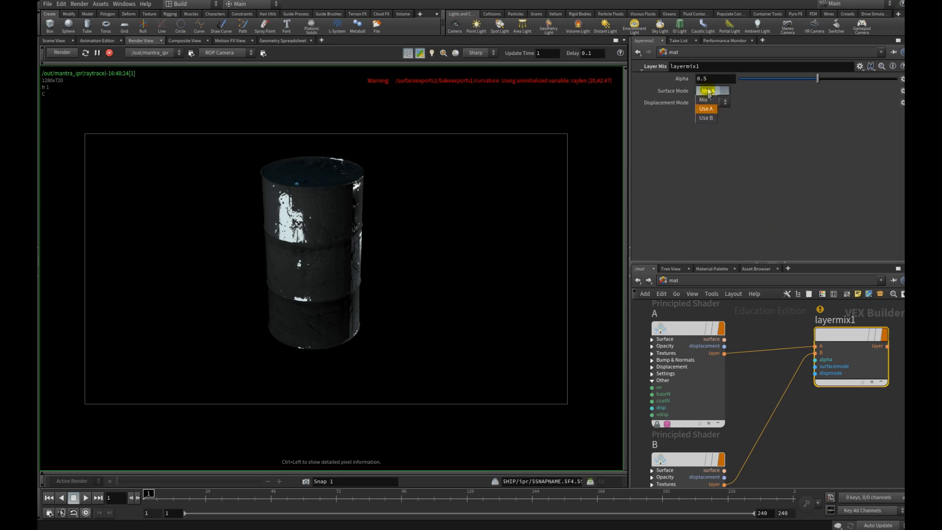
left_click(708, 100)
Step: Set Principled Shader B's base color to white, its IOR to 1 and its roughness to 0
middle_click_drag(790, 463, 809, 353)
mouse_move(707, 353)
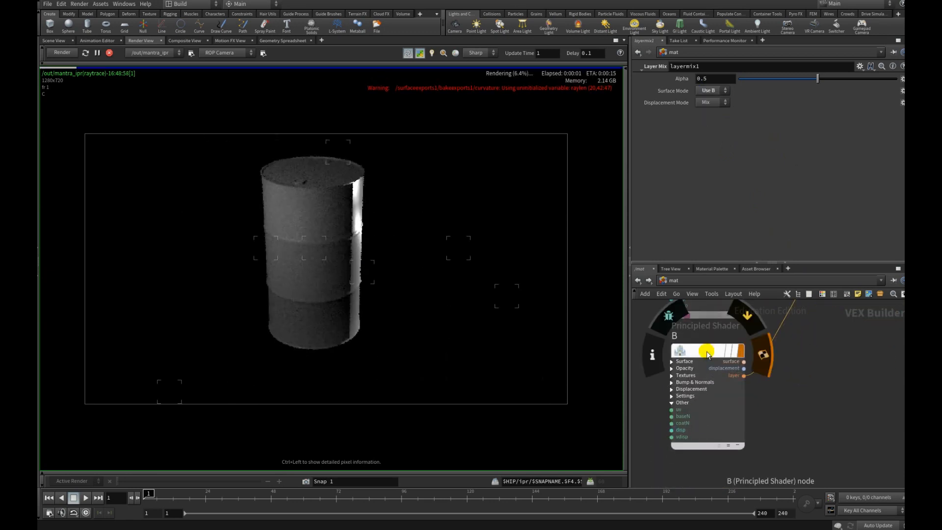
left_click(707, 352)
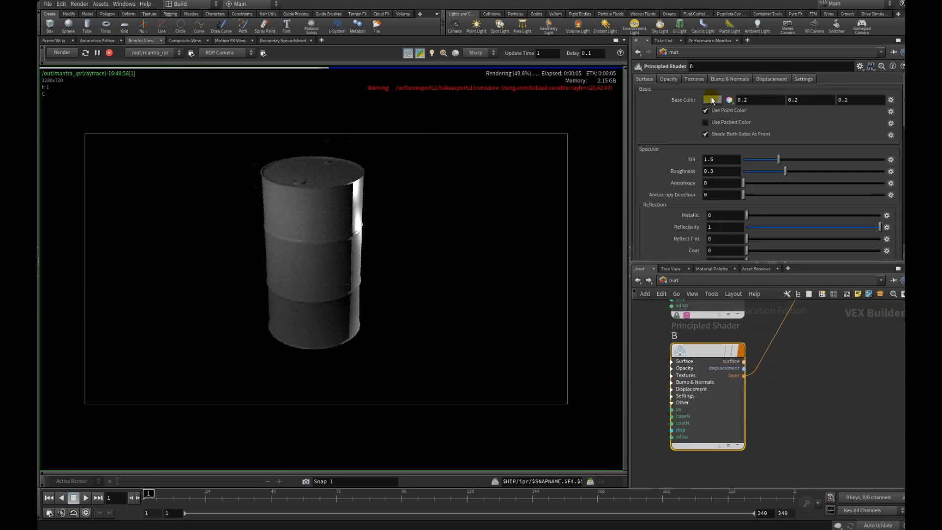
left_click(713, 100)
left_click(826, 81)
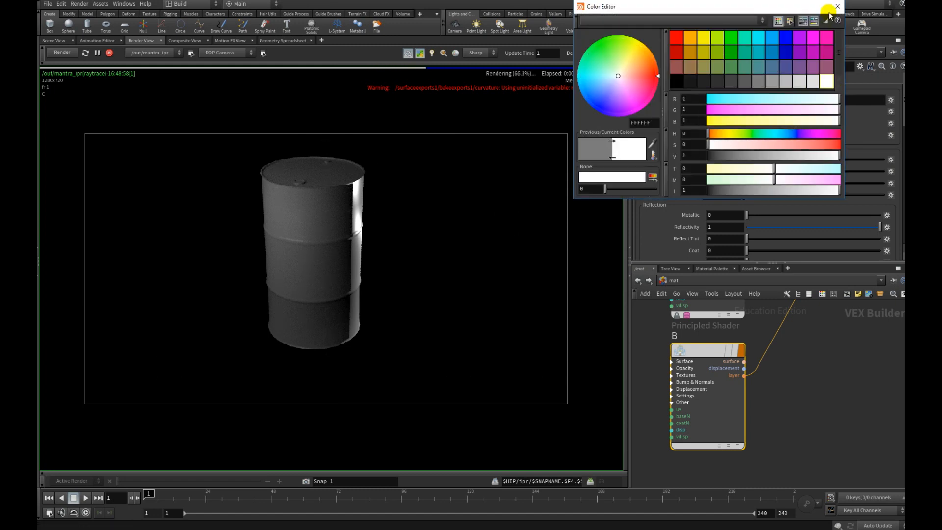
left_click(837, 7)
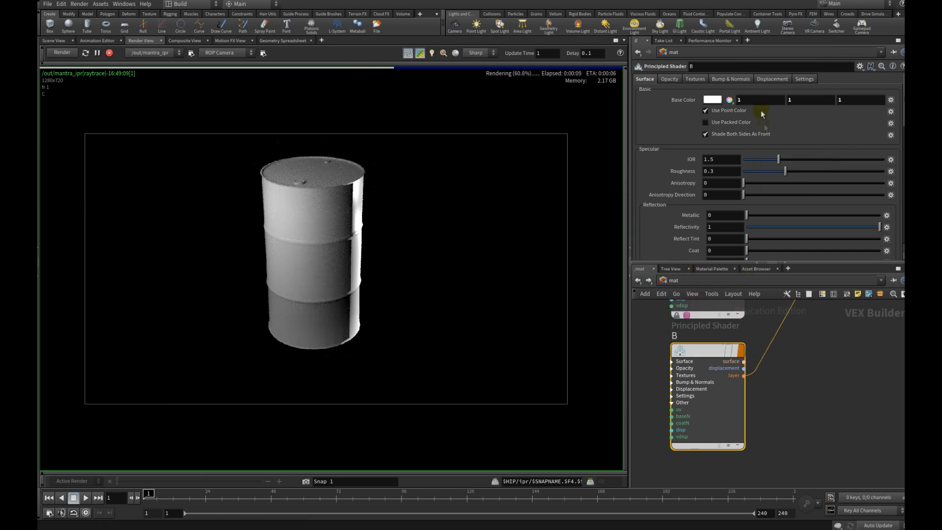
left_click_drag(778, 158, 748, 151)
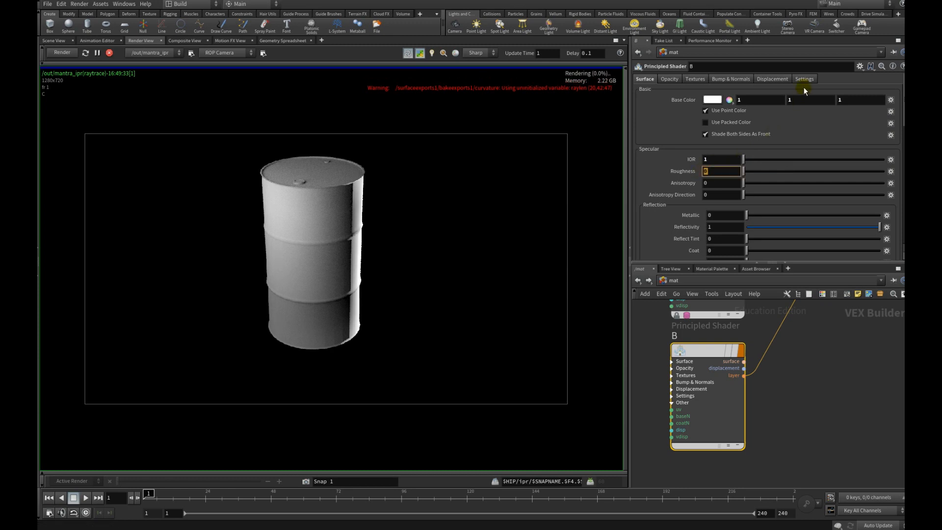
Step: Enable the base color texture on shader B and load the rusty barrel image for it
left_click(695, 79)
left_click(720, 100)
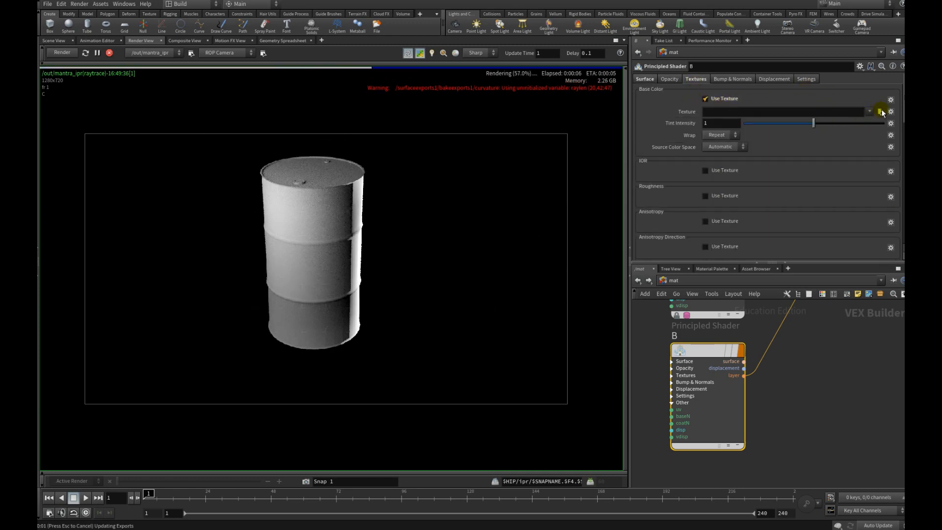
left_click(881, 111)
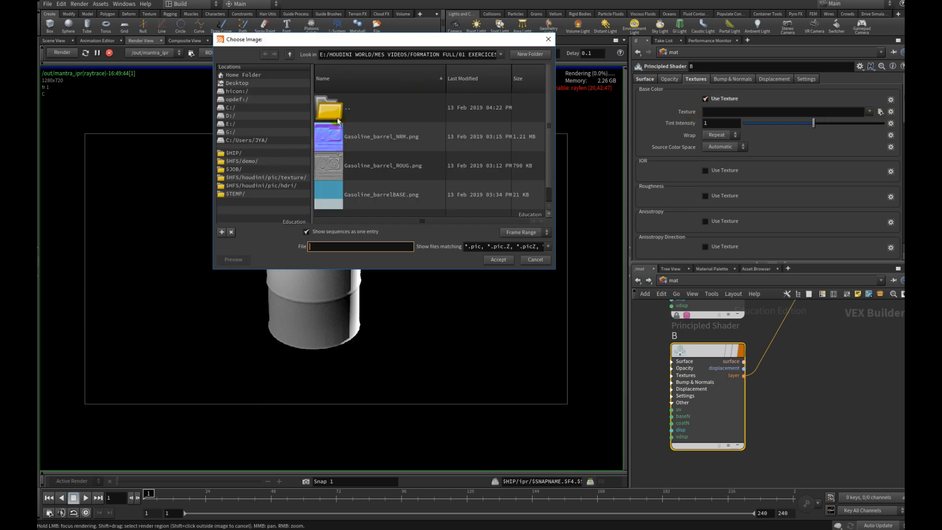
scroll(343, 147, "down", 3)
left_click(475, 191)
left_click(499, 259)
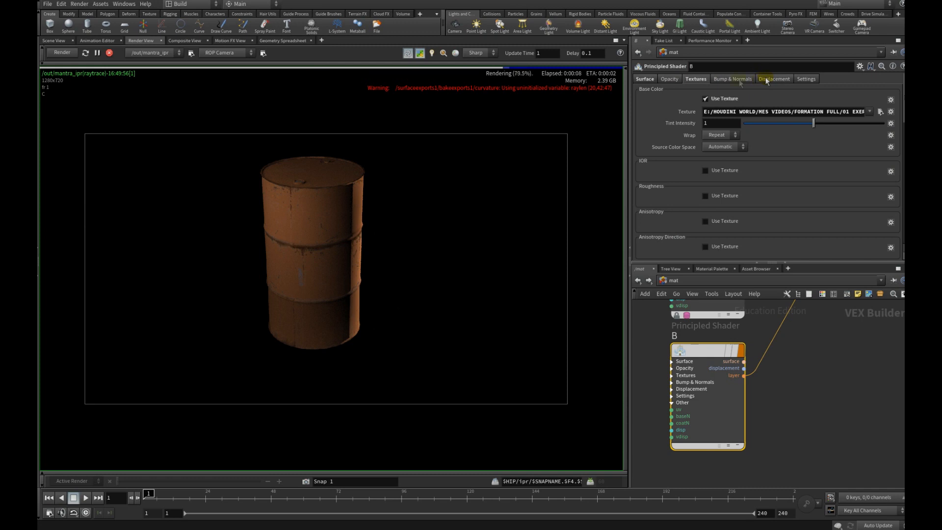
Step: Enable base normal mapping on shader B and load Gasoline_barrel_NRM.png as its texture
left_click(732, 79)
left_click(716, 118)
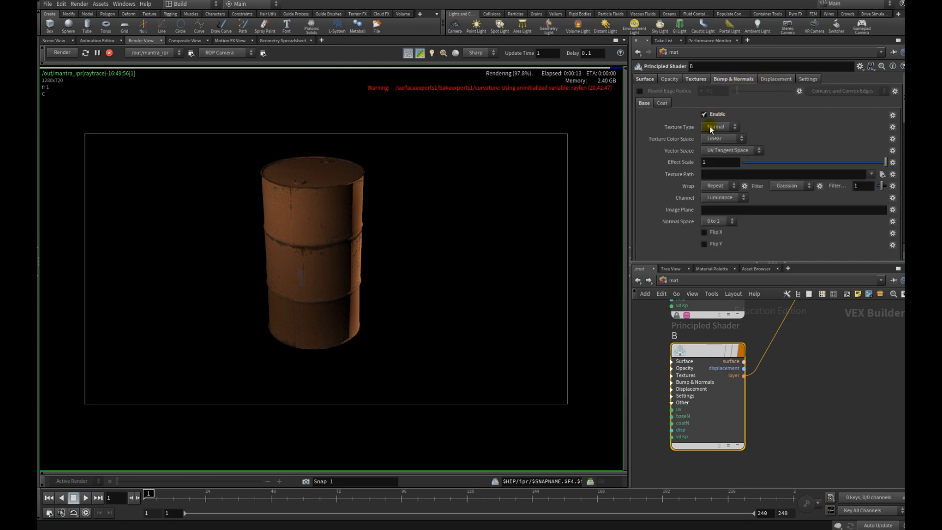
left_click(882, 174)
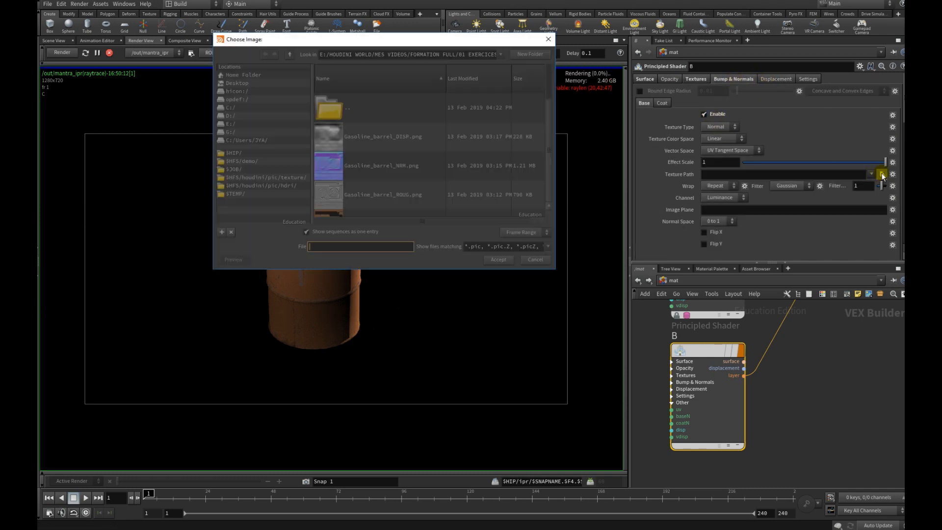
double_click(374, 165)
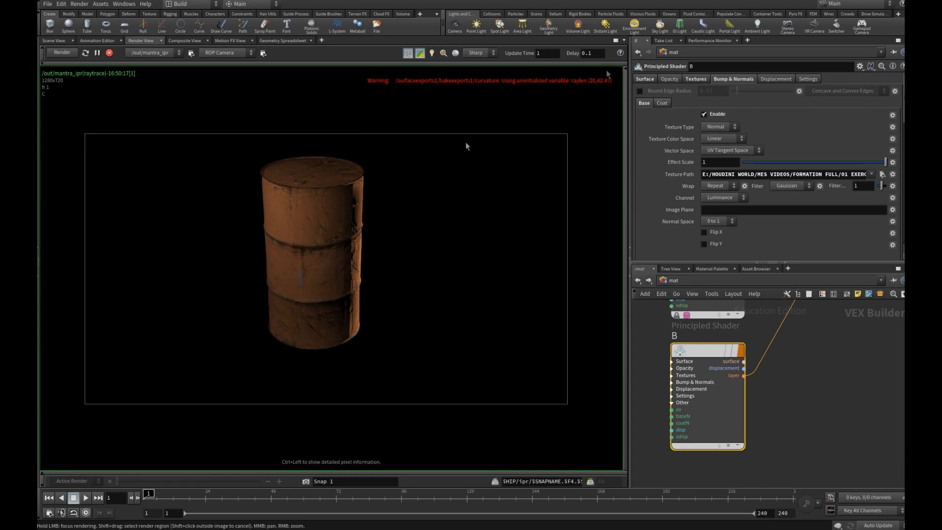
Step: Enable texture displacement on Principled Shader B and load Gasoline_barrel_DISP.png as its displacement texture
left_click(775, 79)
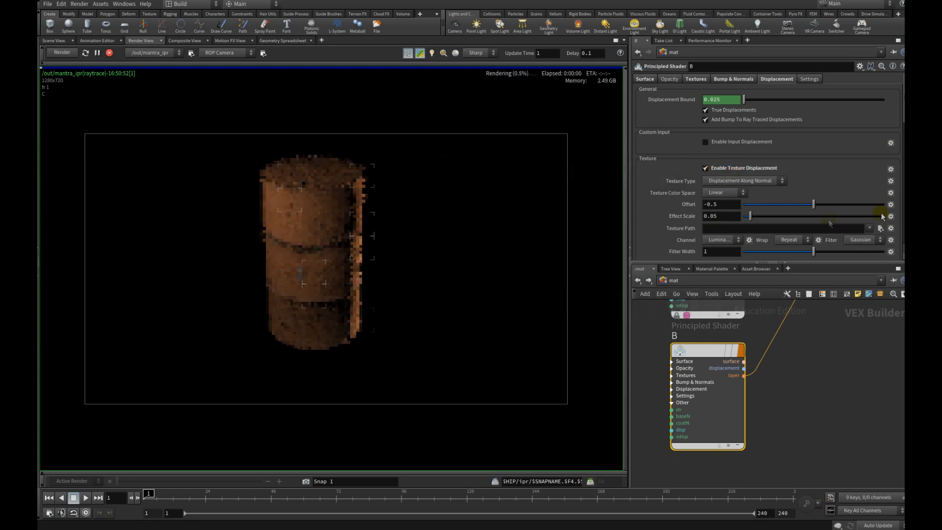
left_click(880, 228)
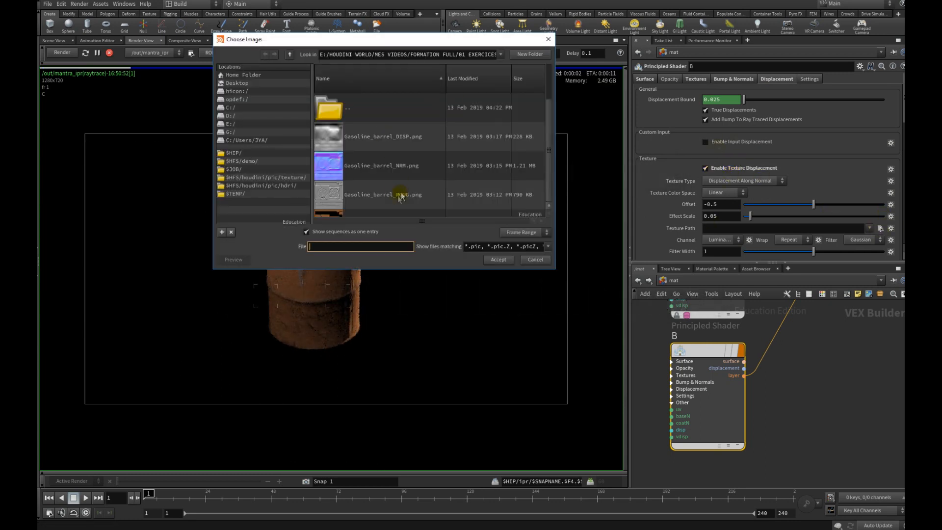
left_click(375, 138)
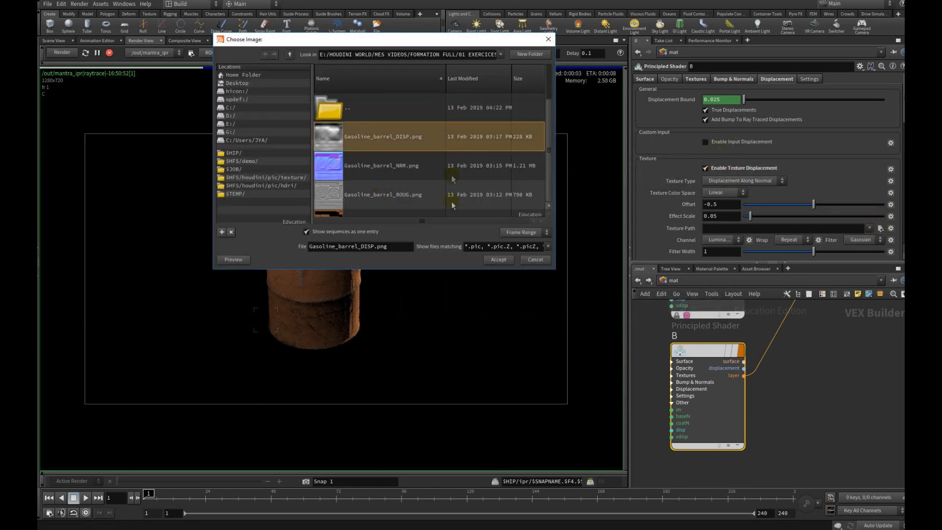
left_click(494, 263)
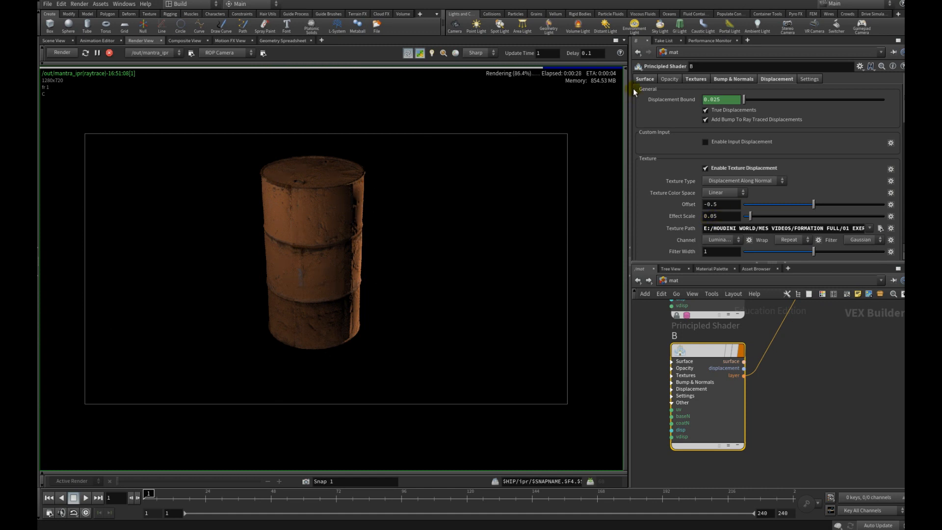
Step: Set shader B's roughness to 0.438 and its IOR to 1.325
left_click(646, 78)
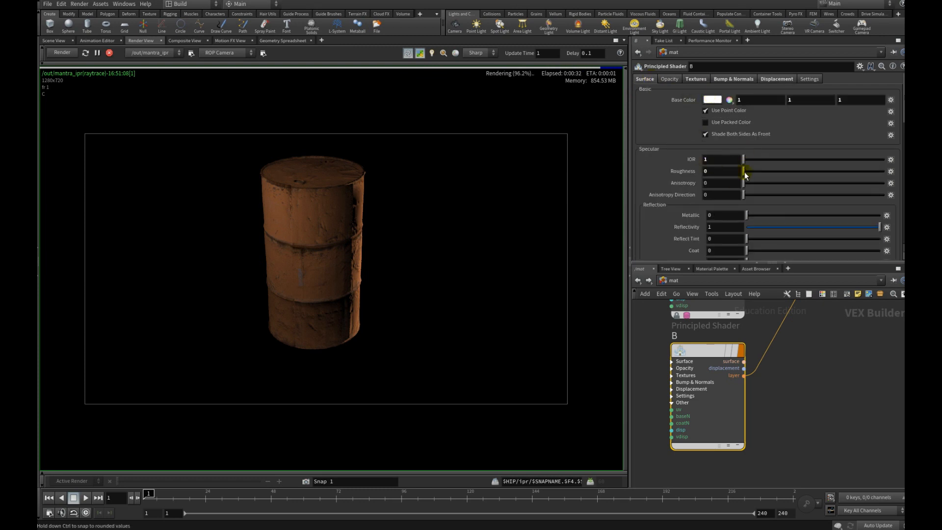
left_click_drag(777, 171, 805, 169)
left_click_drag(743, 159, 766, 160)
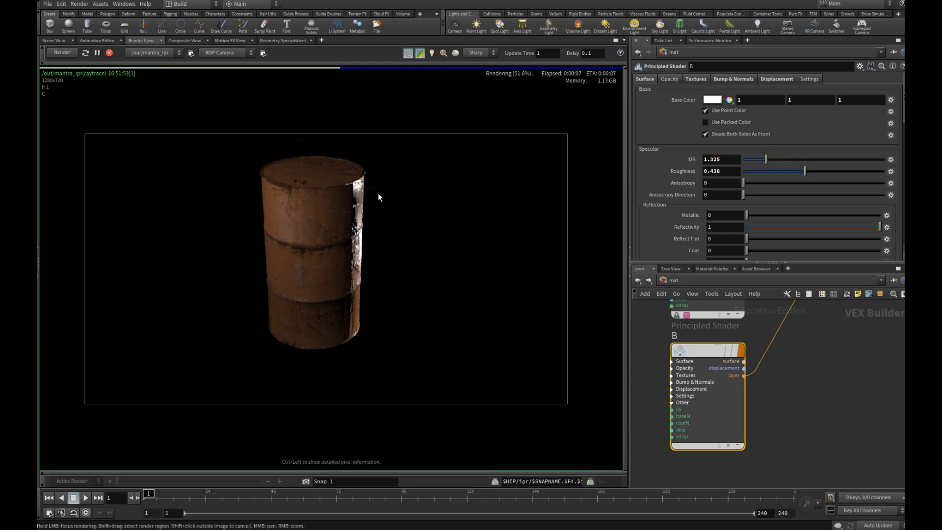
Step: Enable the IOR texture on shader B and load Gasoline_barrel_ROUG.png for it
left_click(691, 80)
left_click(707, 171)
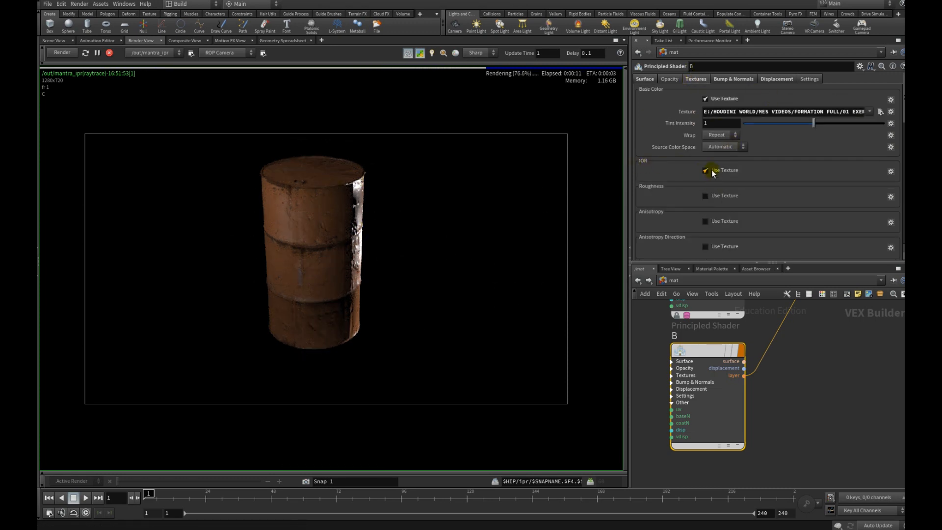
left_click(880, 184)
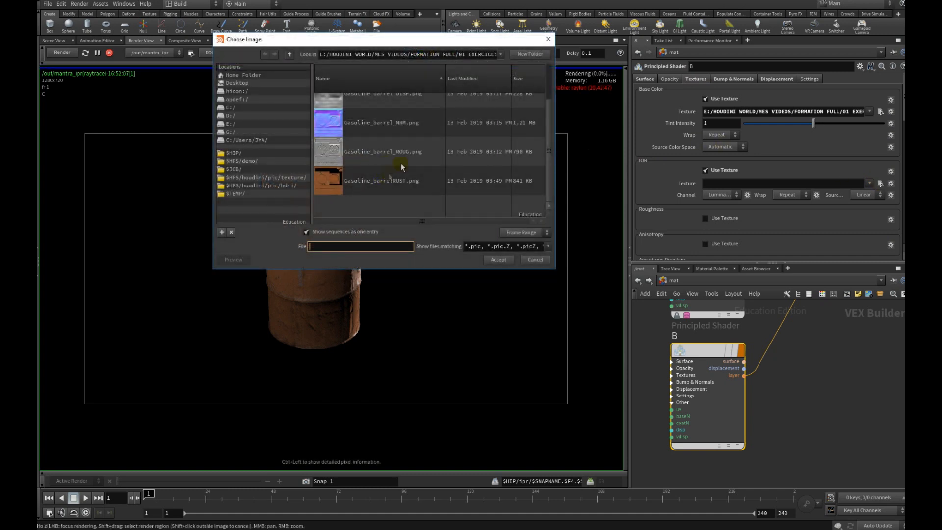
double_click(411, 151)
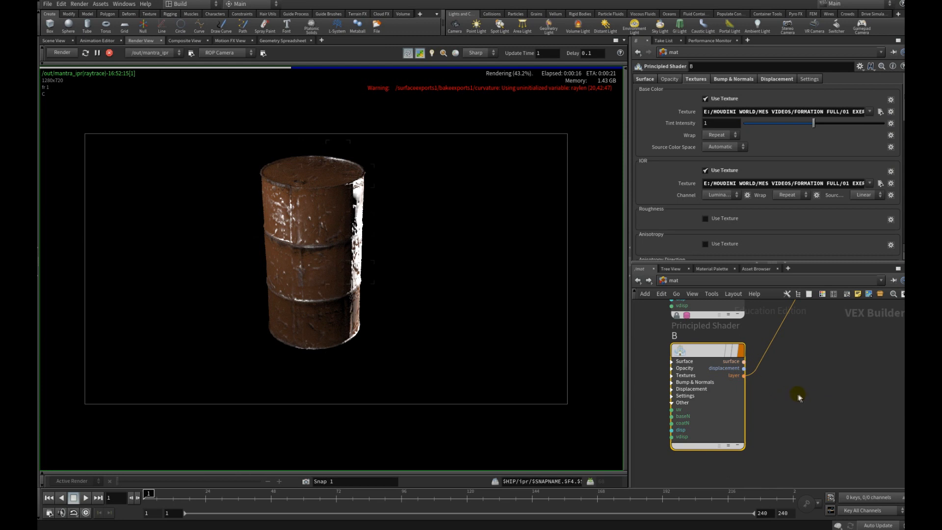
Step: Set the surface mode of layermix1 to Mix
middle_click_drag(811, 357, 773, 428)
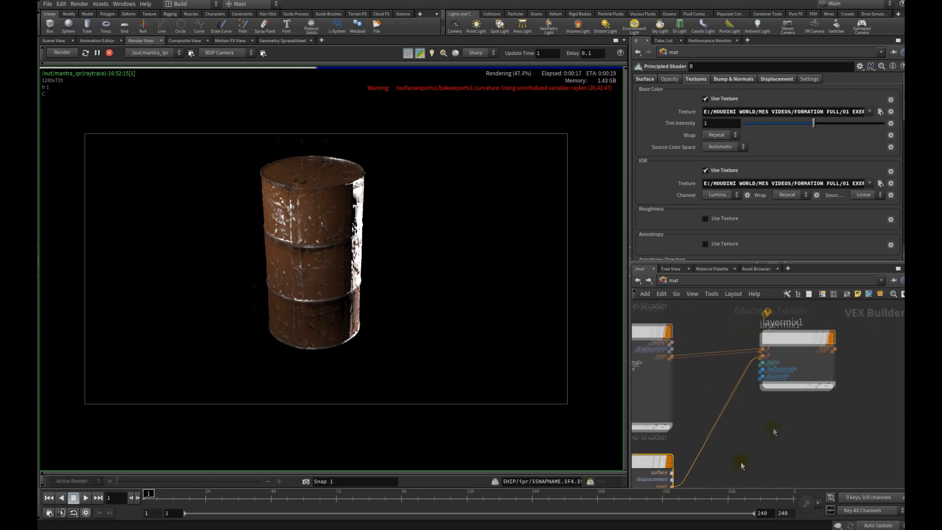
left_click(782, 343)
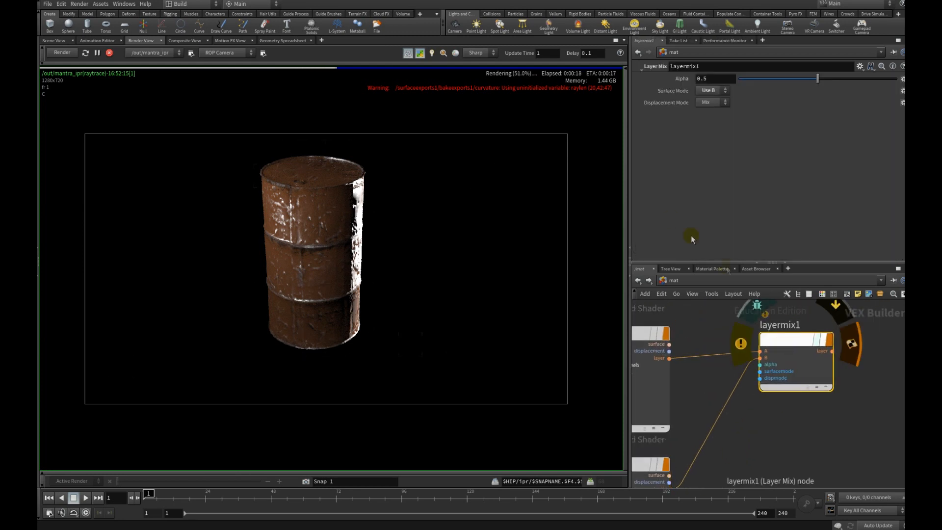
left_click(710, 90)
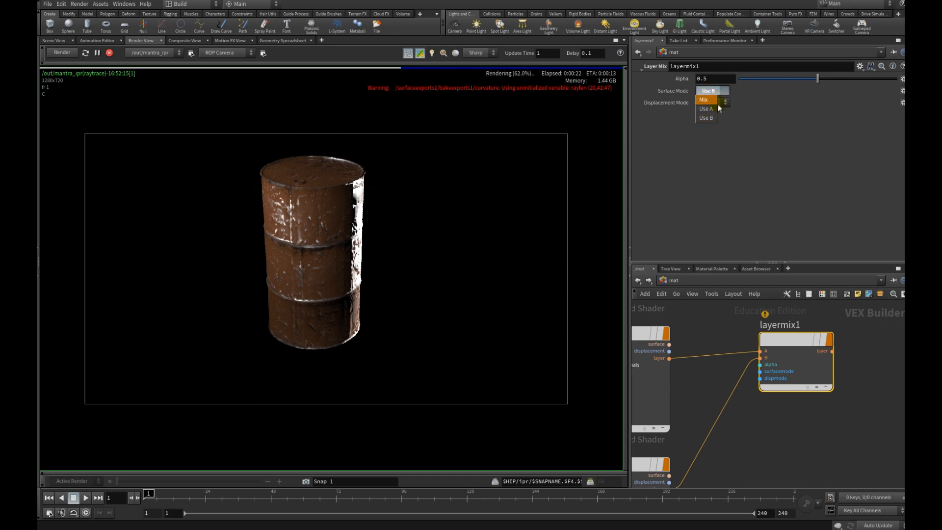
left_click(705, 99)
Step: Add a Texture node to the material network below layermix1
middle_click_drag(807, 415, 754, 388)
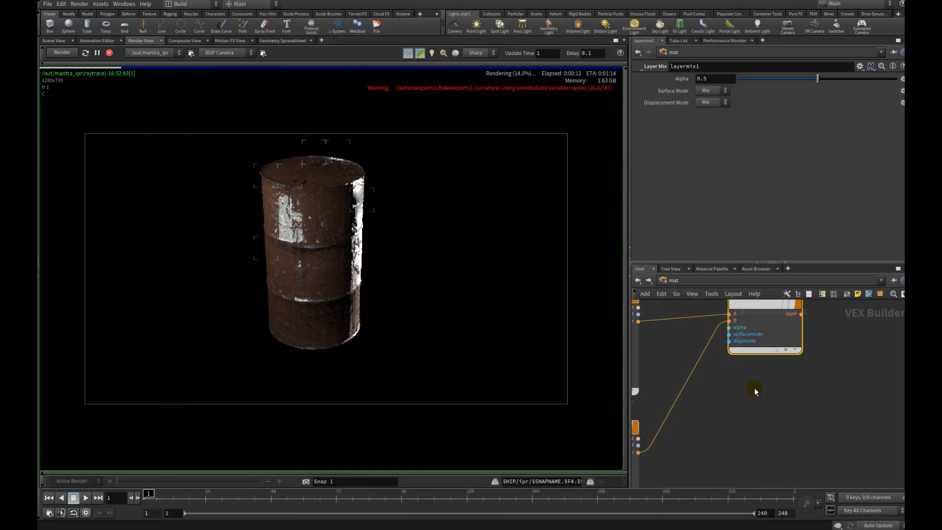
key("Tab")
type("t")
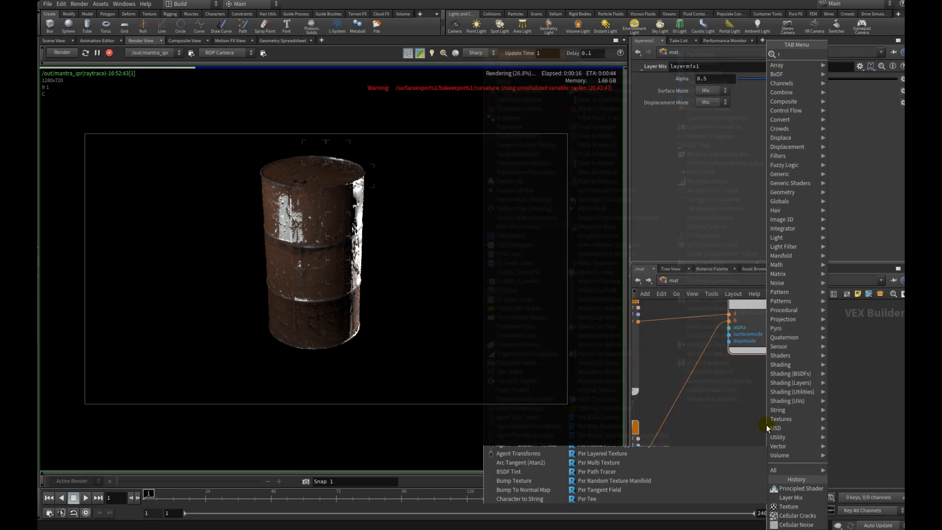
type("ex")
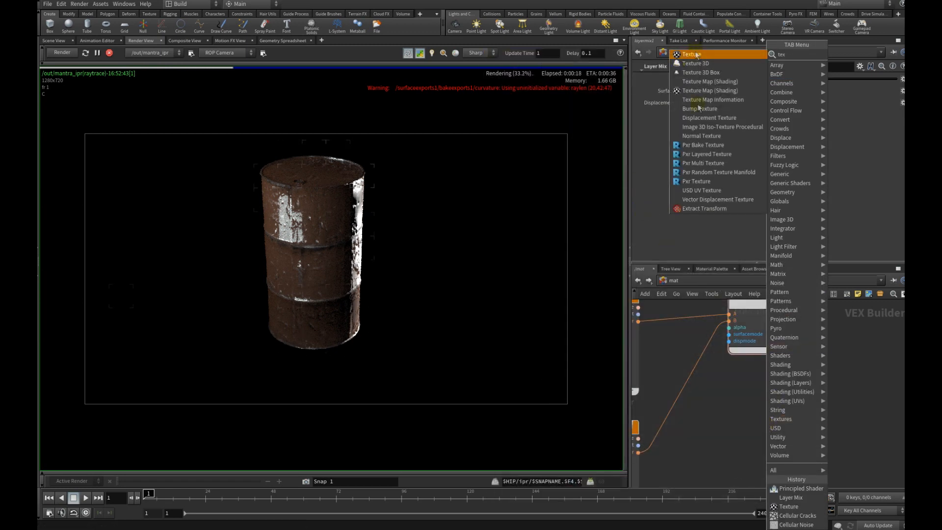
left_click(697, 55)
left_click(736, 400)
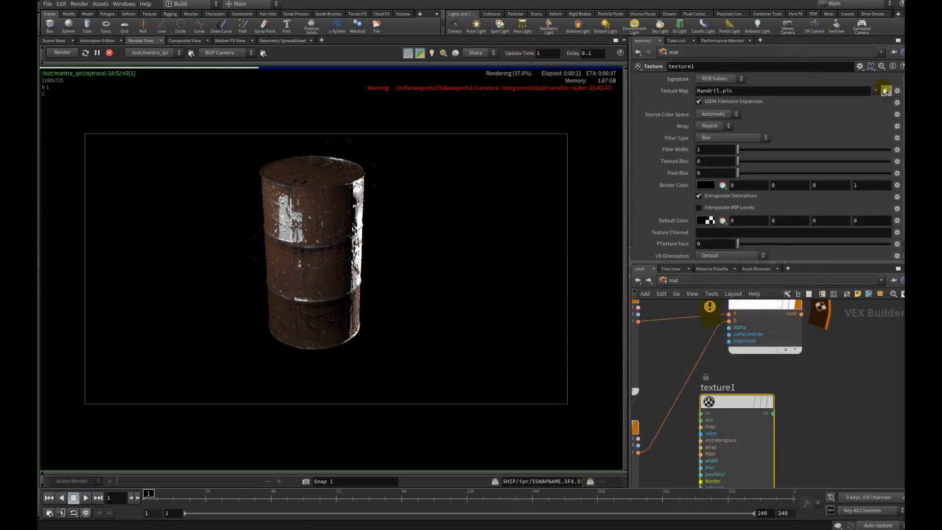
Step: Load Gasoline_barrelMASK.png as the Texture node's map and connect its color output to layermix1's alpha input
left_click(885, 90)
left_click(352, 196)
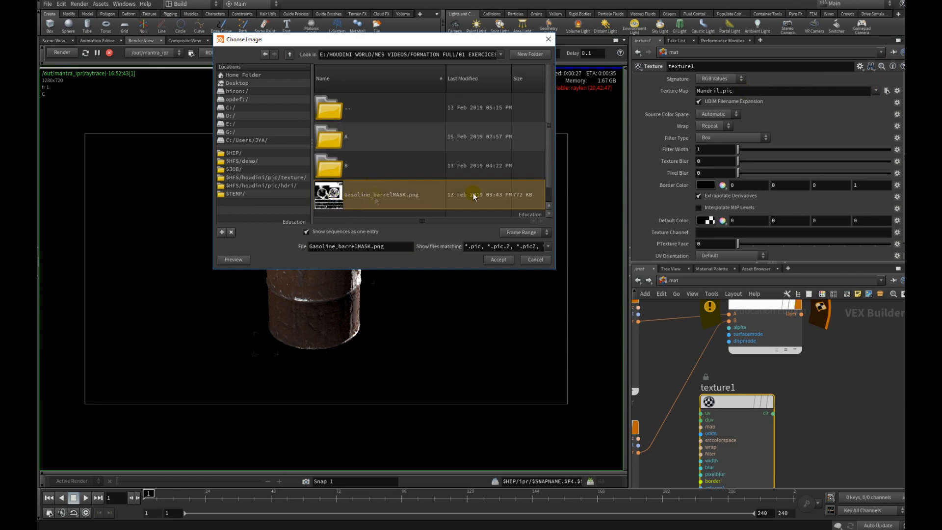
left_click(497, 259)
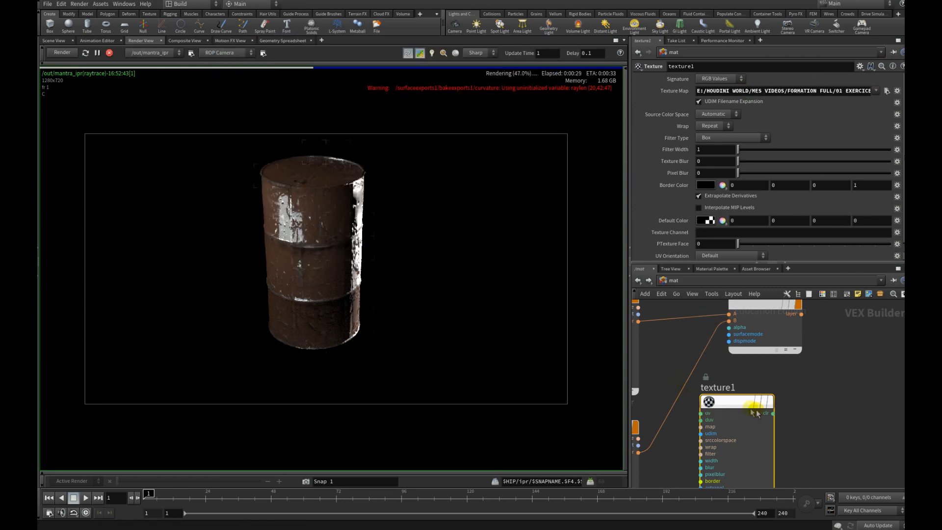
left_click(730, 328)
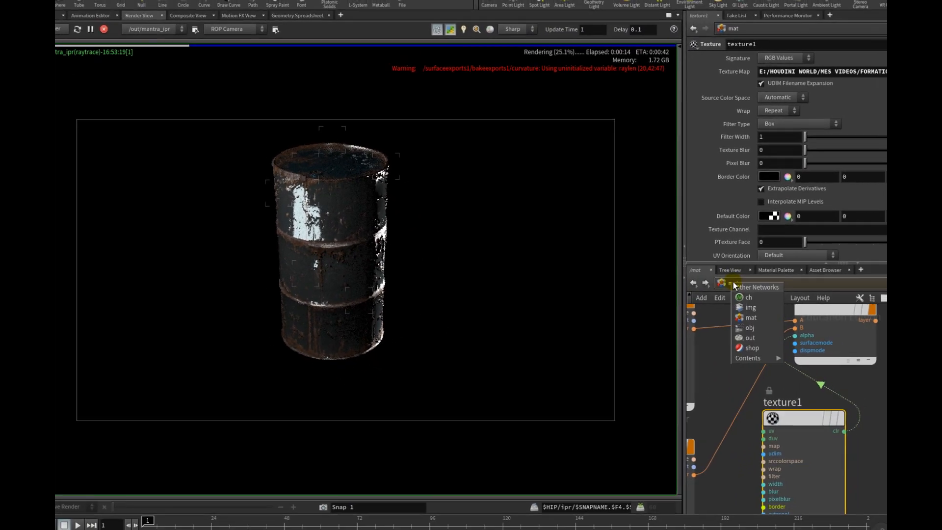
Step: Switch to the obj network, place pointlight2 below the Gasoline_barrel node and show its light settings
left_click(746, 283)
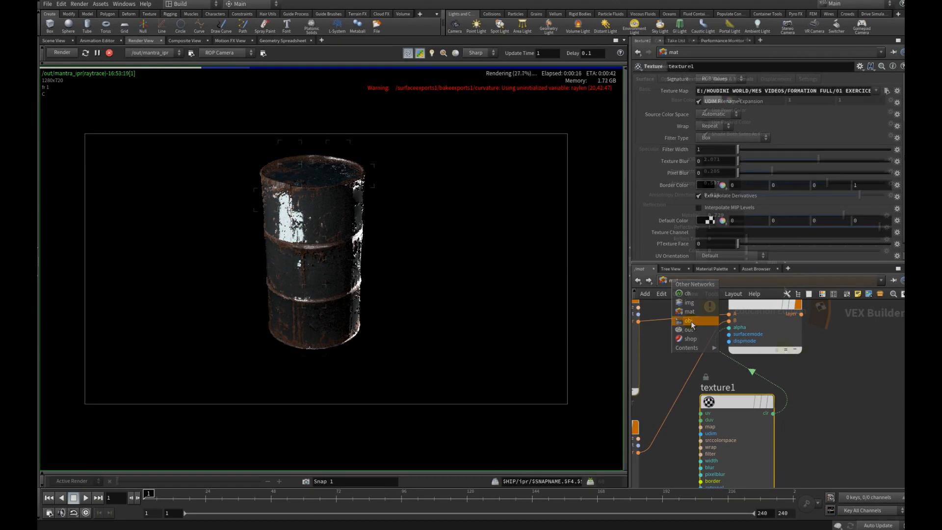
left_click(690, 322)
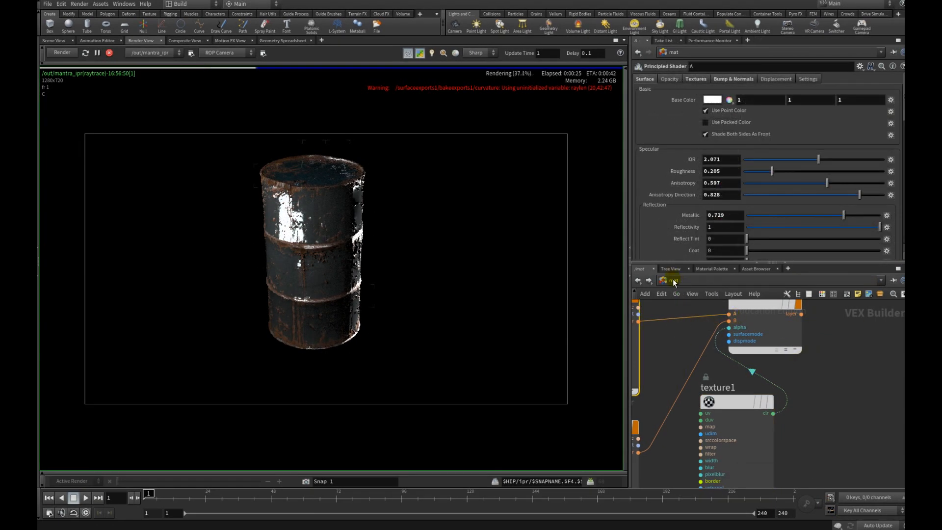
left_click(674, 283)
left_click(688, 321)
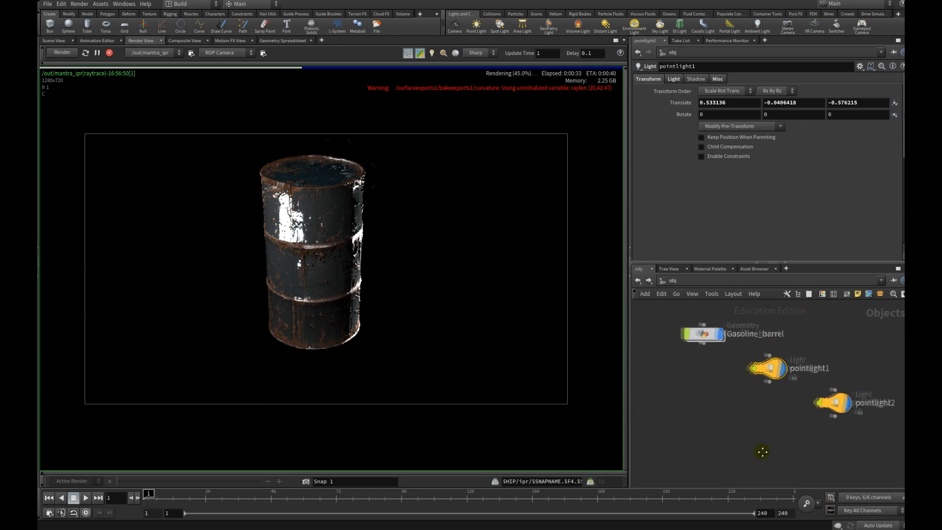
mouse_move(837, 406)
left_click_drag(837, 406, 705, 390)
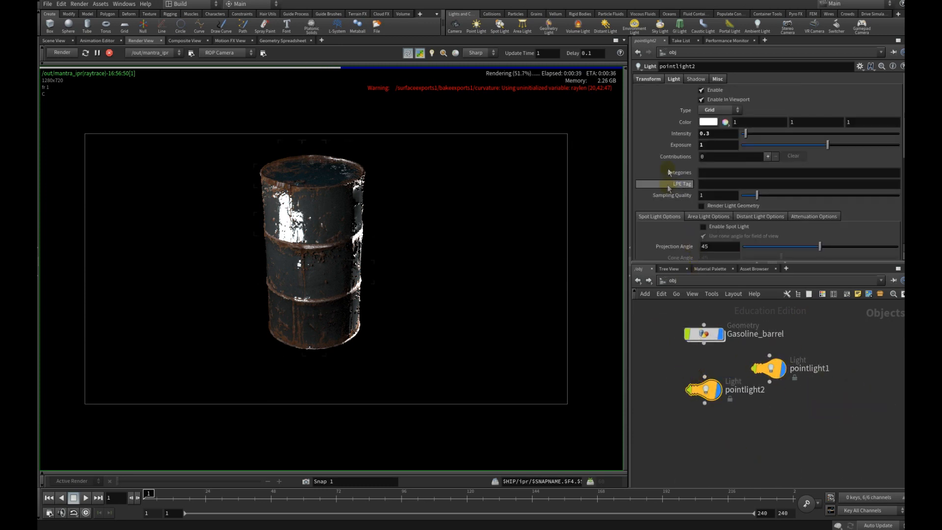
Step: Add one contribution to pointlight2, set its component to reflect and disable that component
left_click(768, 157)
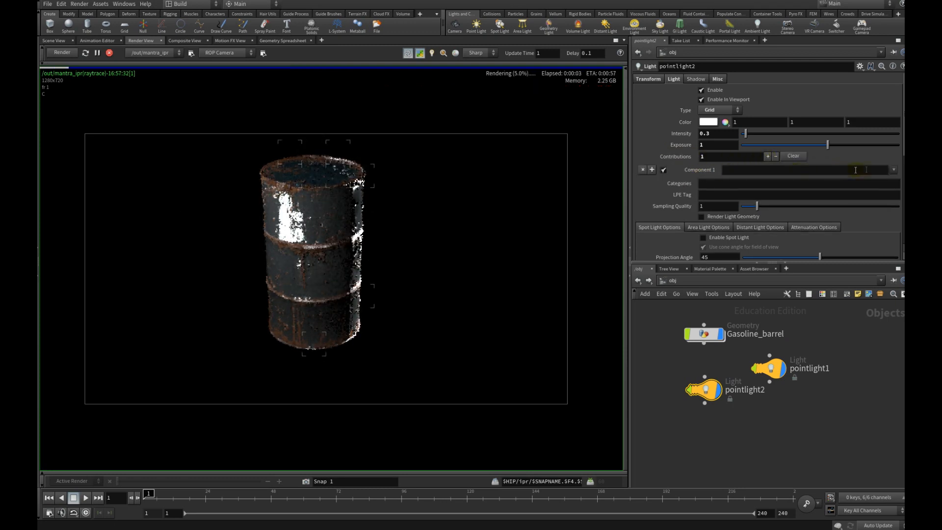
left_click(893, 170)
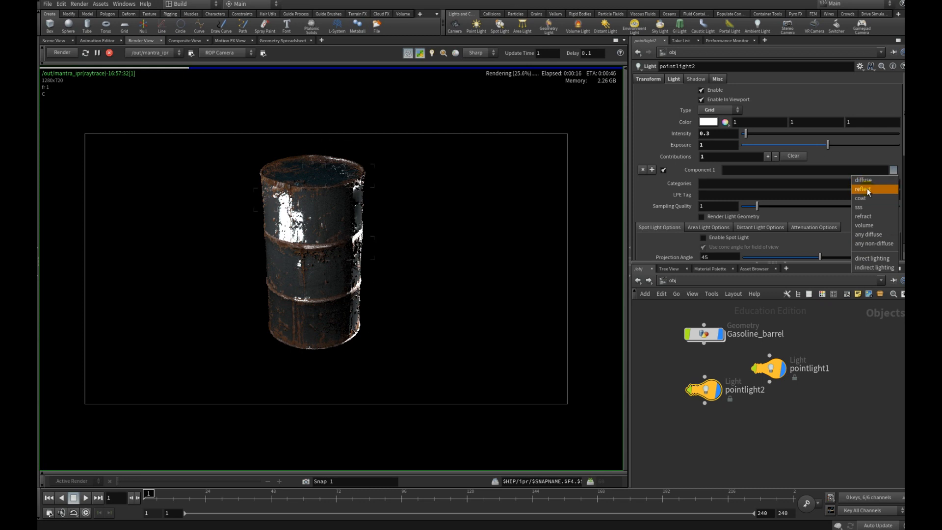
left_click(867, 191)
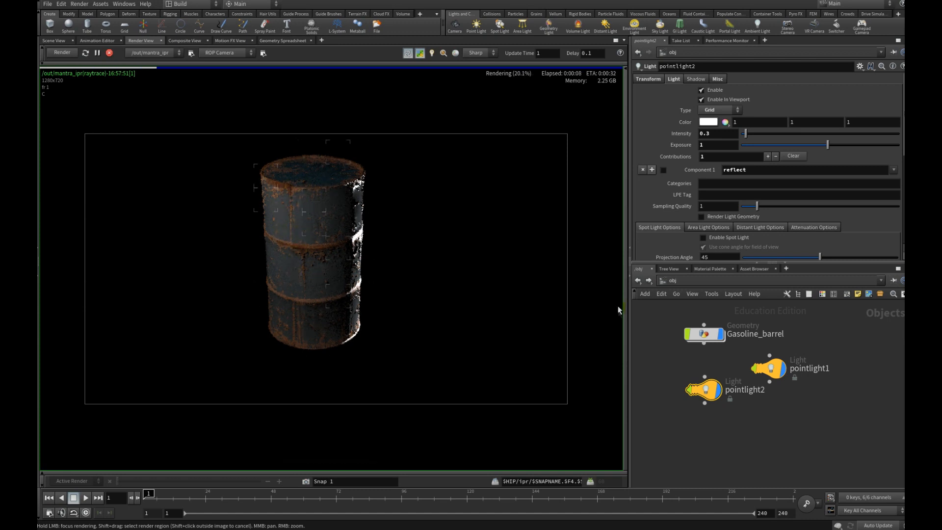
Step: Add one contribution to pointlight1, set its component to reflect and disable it
mouse_move(711, 394)
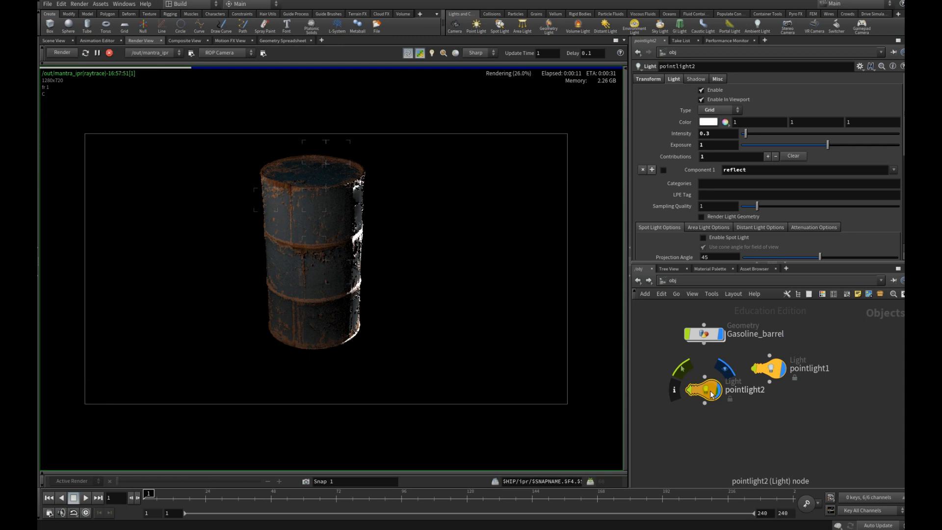
left_click(775, 374)
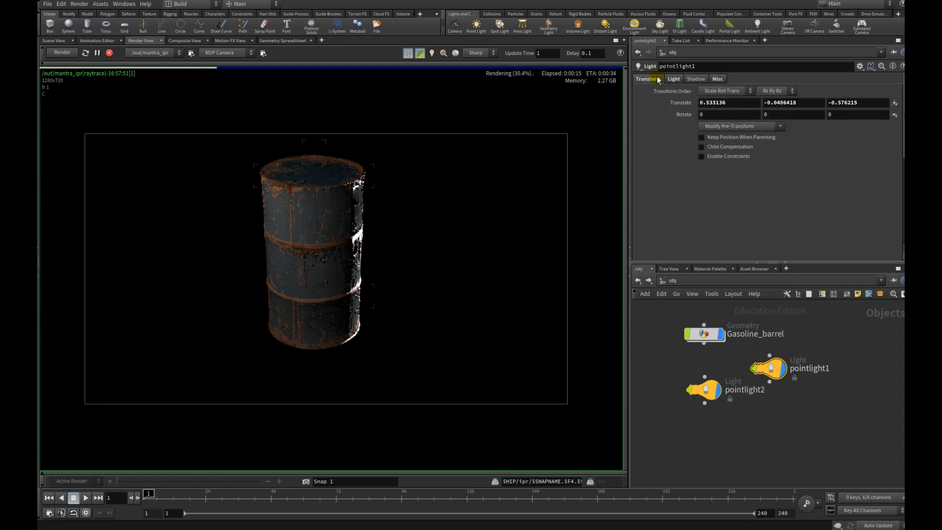
left_click(673, 79)
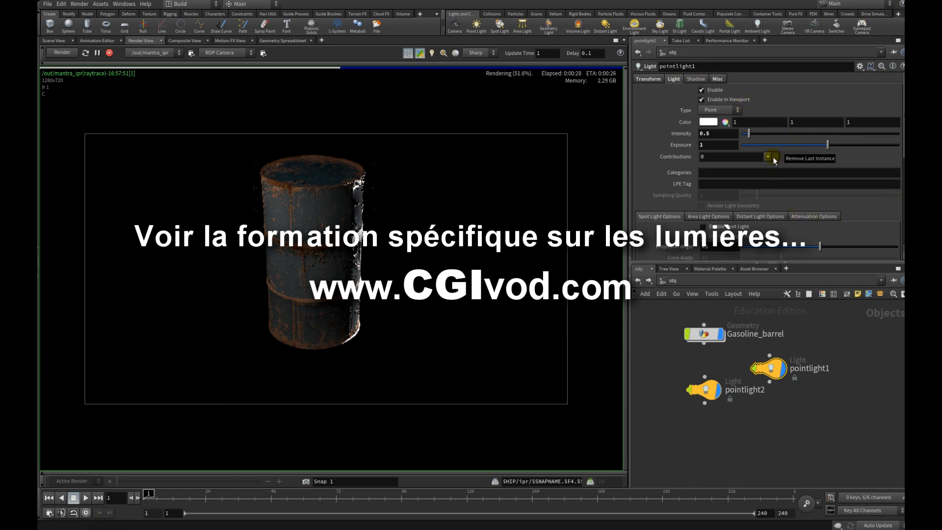
left_click(768, 156)
left_click(894, 173)
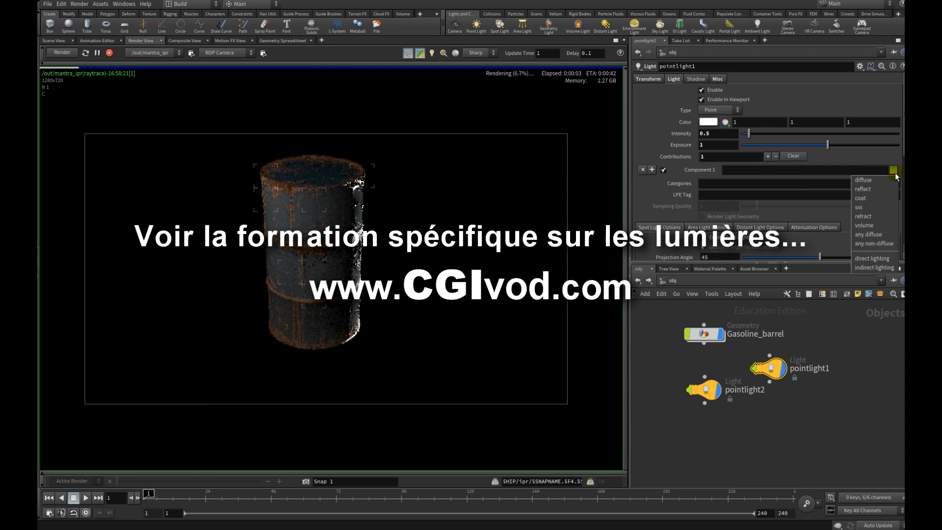
left_click(863, 189)
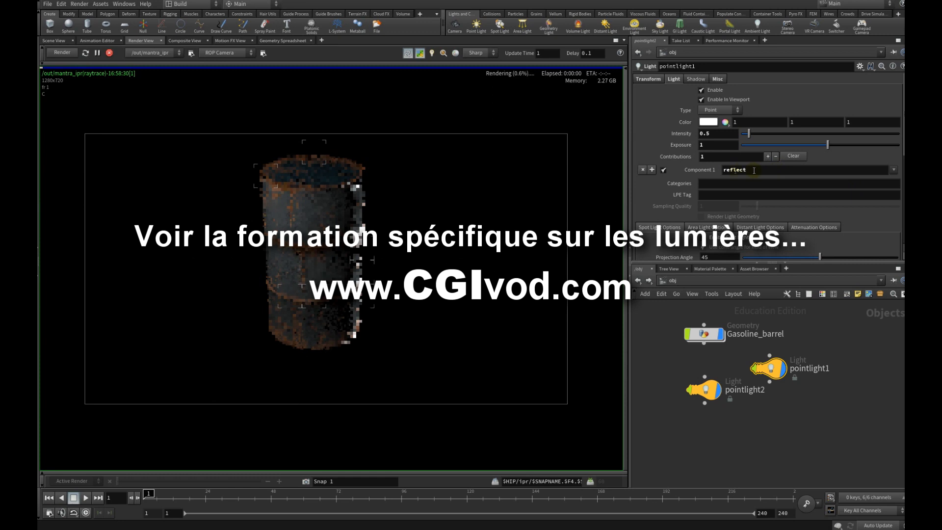
left_click(664, 171)
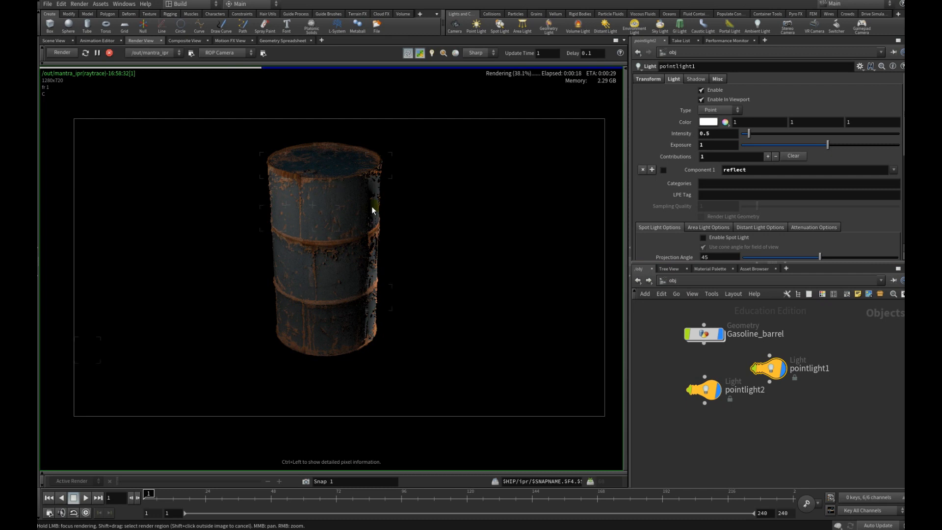
Step: Return to the mat network and select Principled Shader B to show its surface settings
left_click(676, 294)
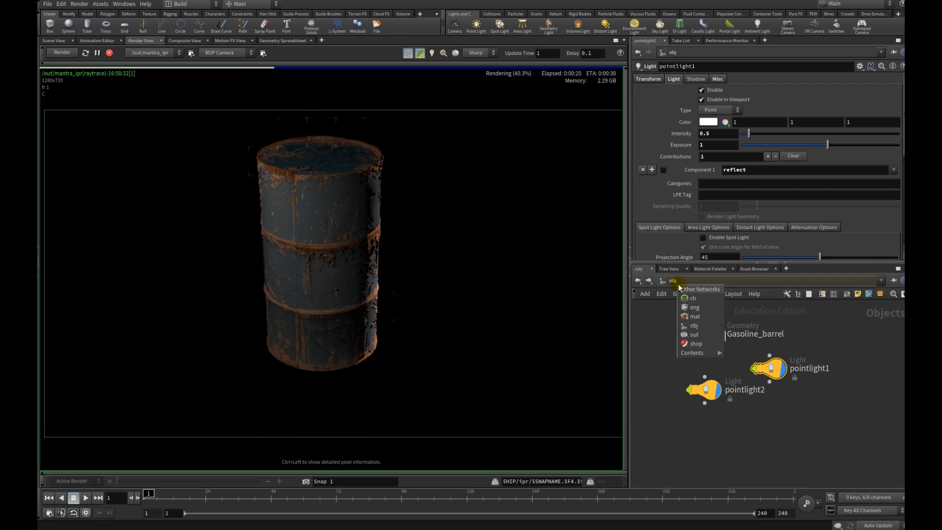
left_click(695, 316)
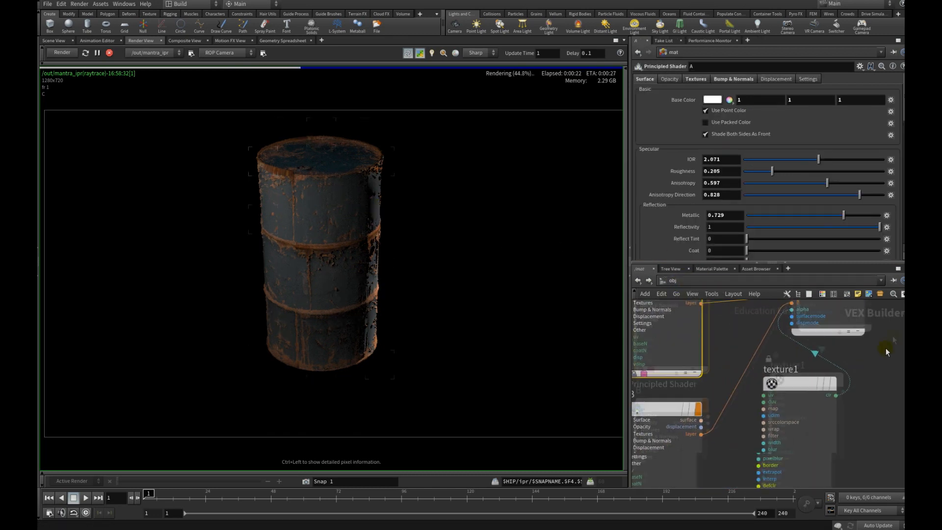
left_click(680, 400)
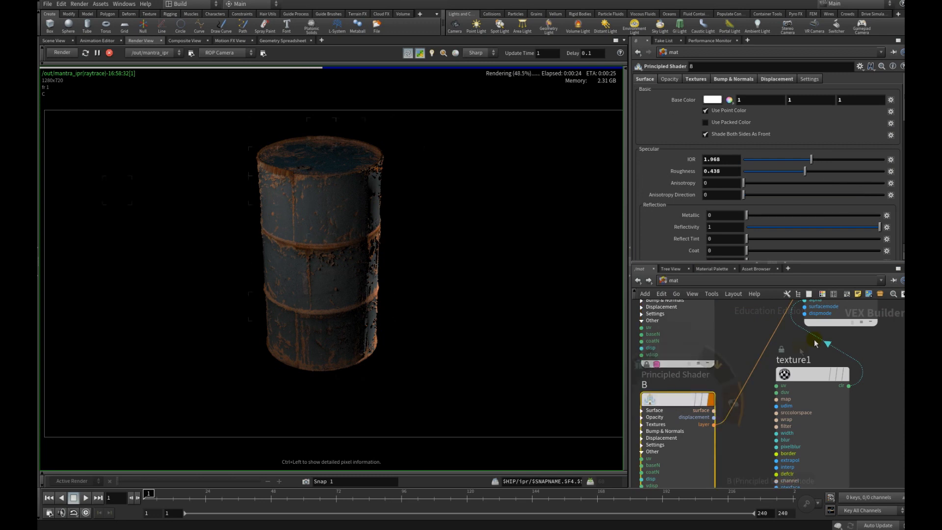
Step: Set the texture displacement effect scale of Principled Shader B to -0.005
left_click(762, 80)
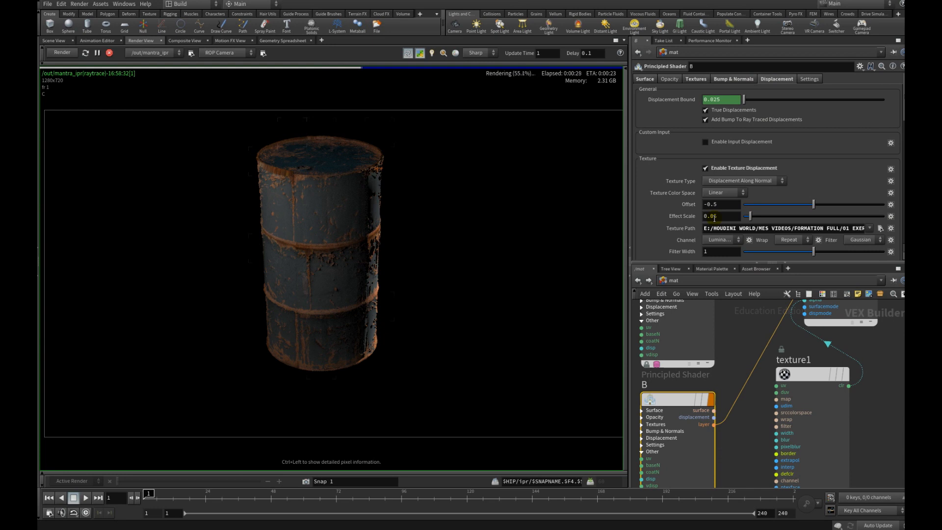
type("0")
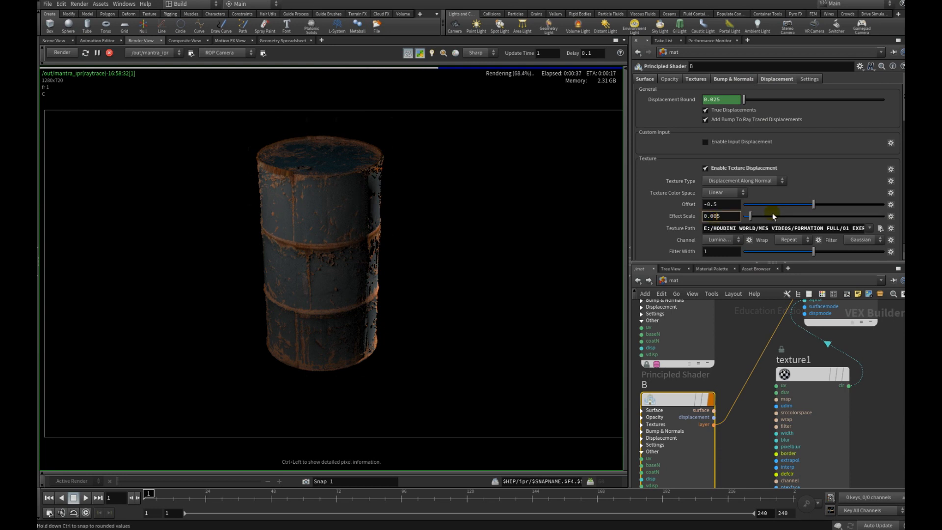
key("Home")
type("-")
key("Return")
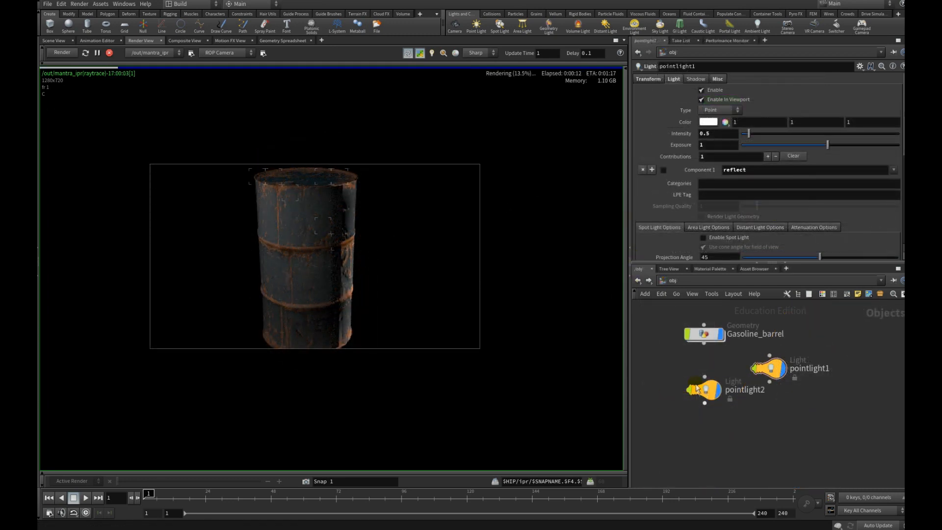
Step: Set the intensity of pointlight1 to 0.95 and the intensity of pointlight2 to about 1.1
left_click(765, 369)
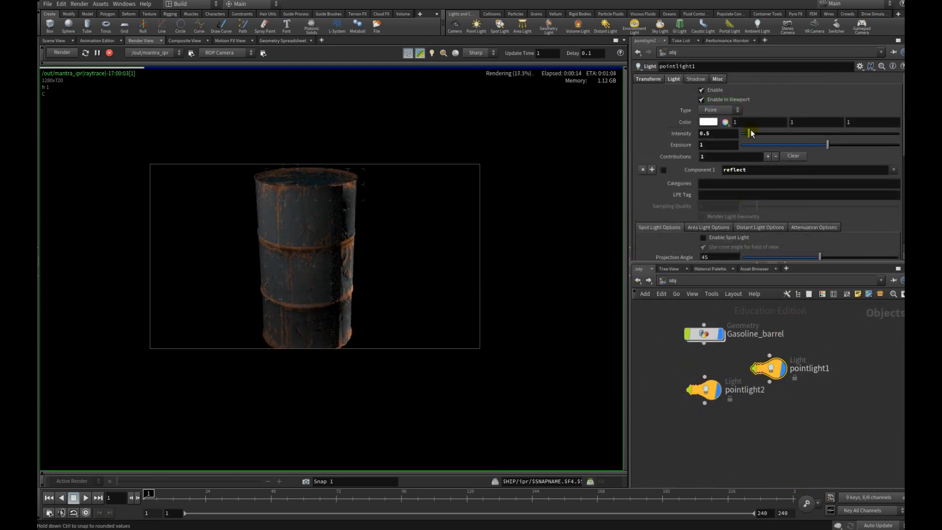
mouse_move(750, 131)
left_mouse_down()
mouse_move(788, 137)
mouse_move(756, 137)
left_mouse_up()
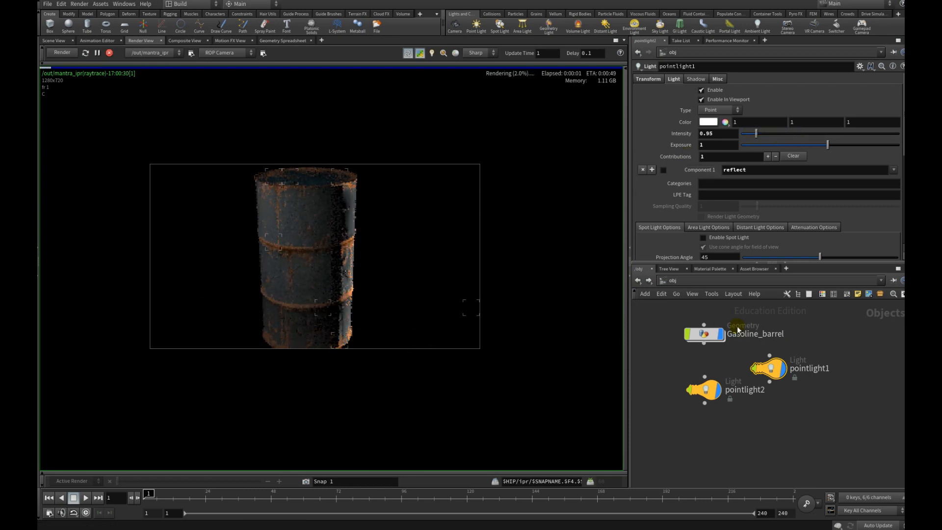
left_click(703, 392)
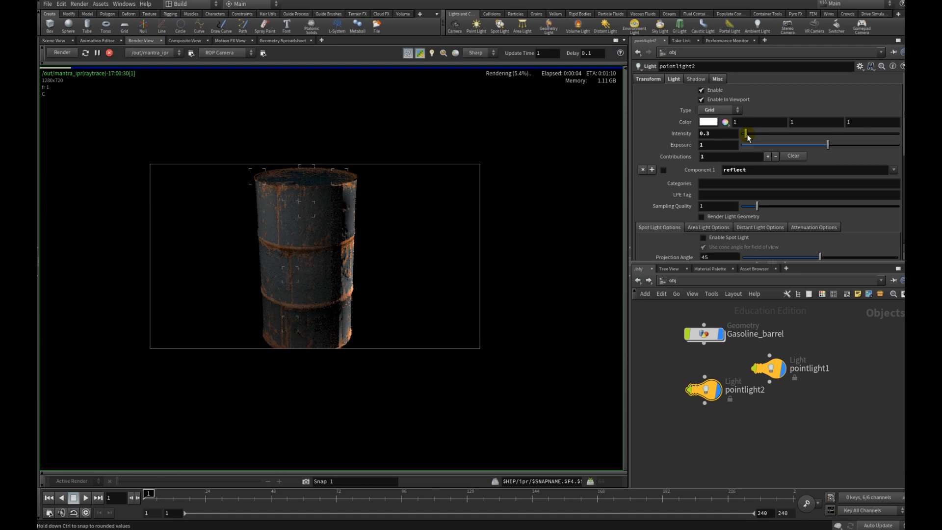
left_click_drag(745, 135, 766, 133)
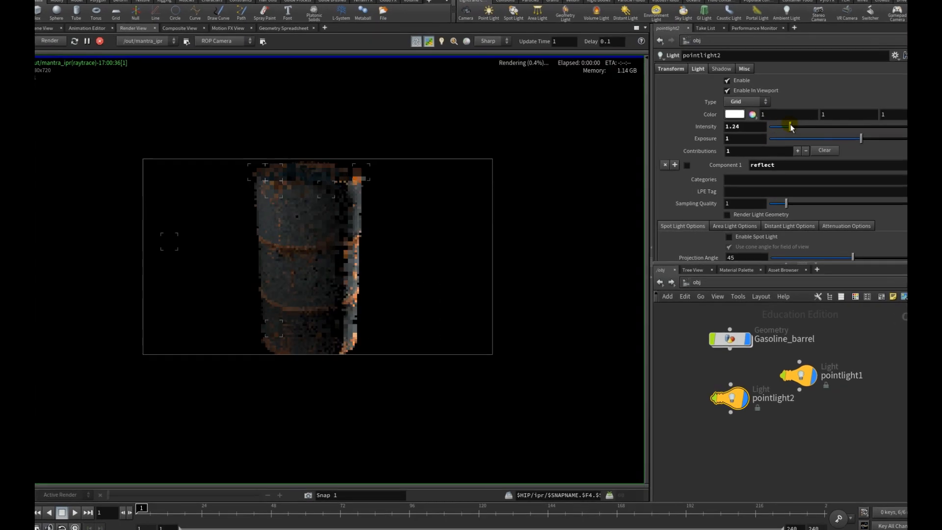
left_click_drag(836, 114, 828, 113)
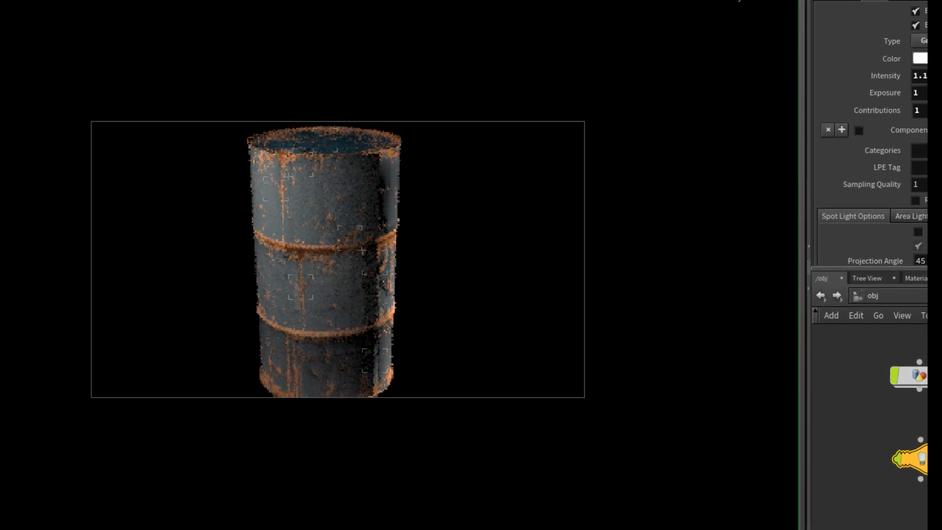